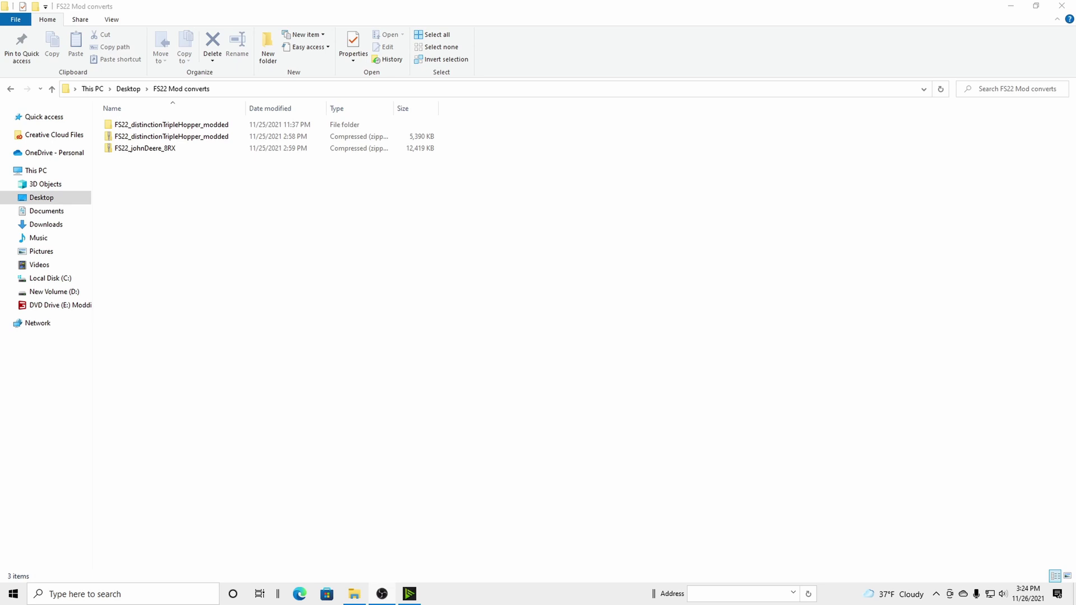
Select the zipped triple hopper mod in the FS22 Mod converts folder.
click(210, 136)
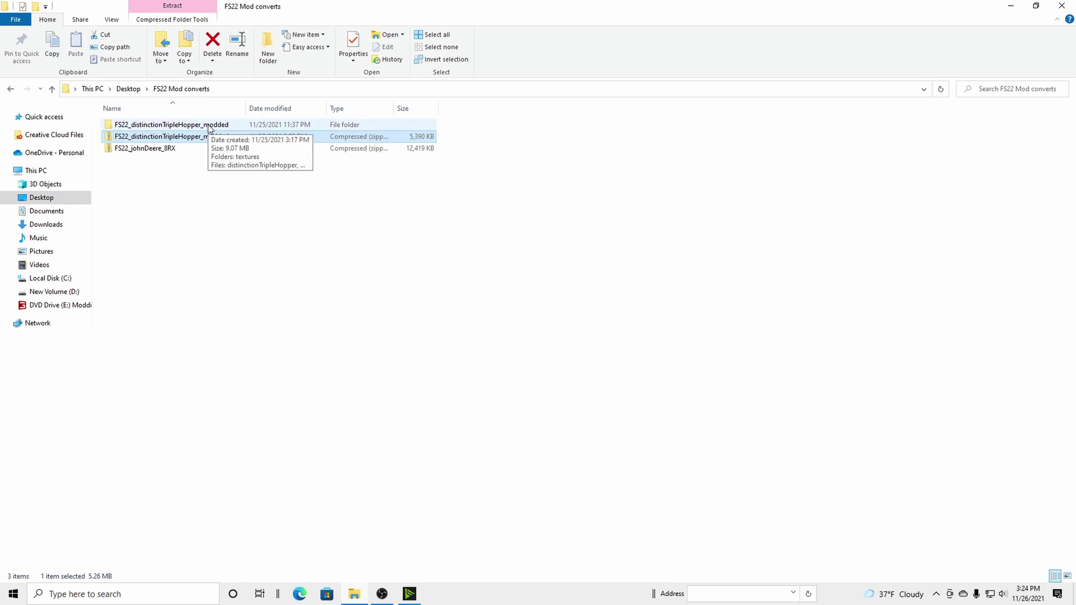
Open the mod folder, check its textures subfolder, then select distinctionTripleHopper.i3d.
double_click(208, 124)
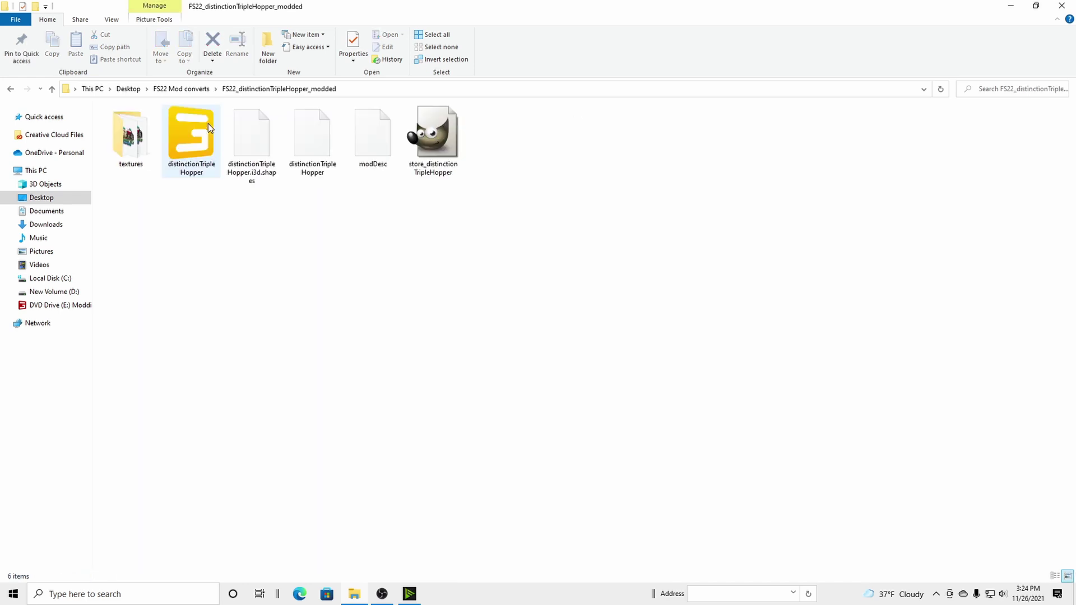
double_click(143, 164)
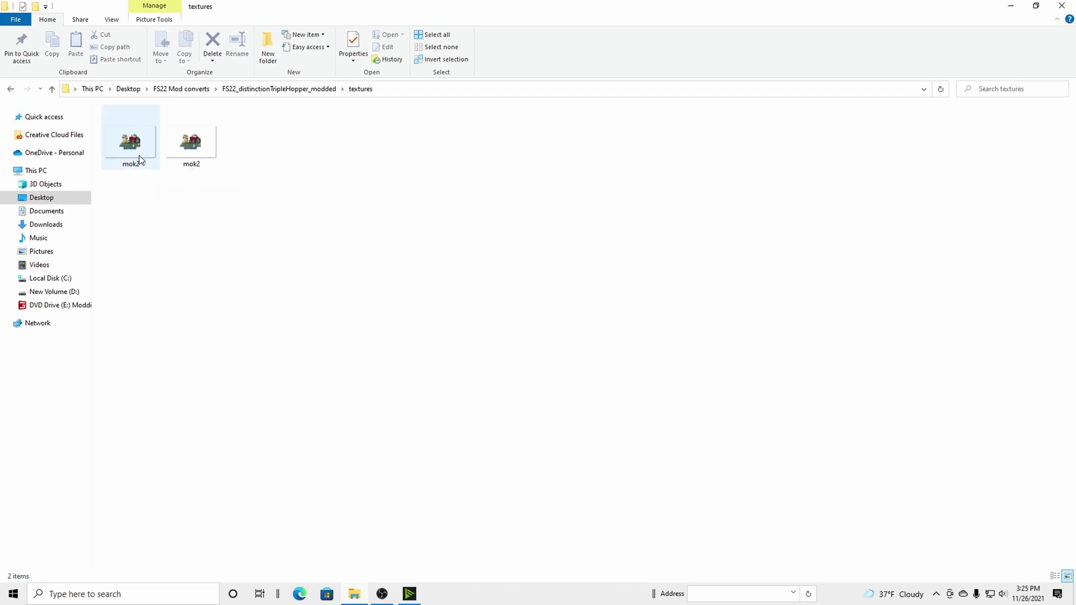
click(11, 89)
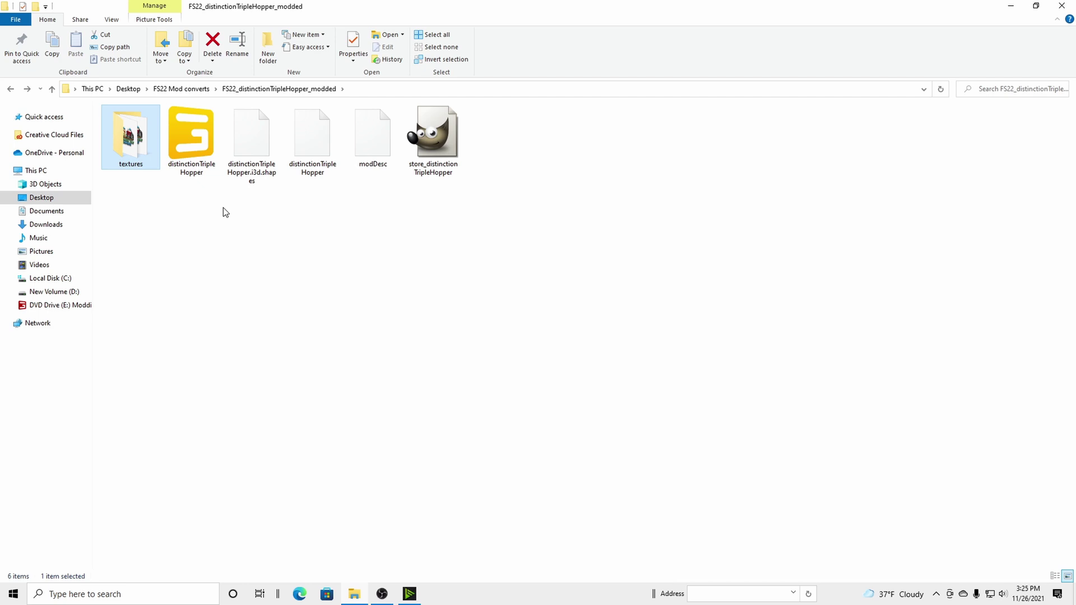
click(210, 171)
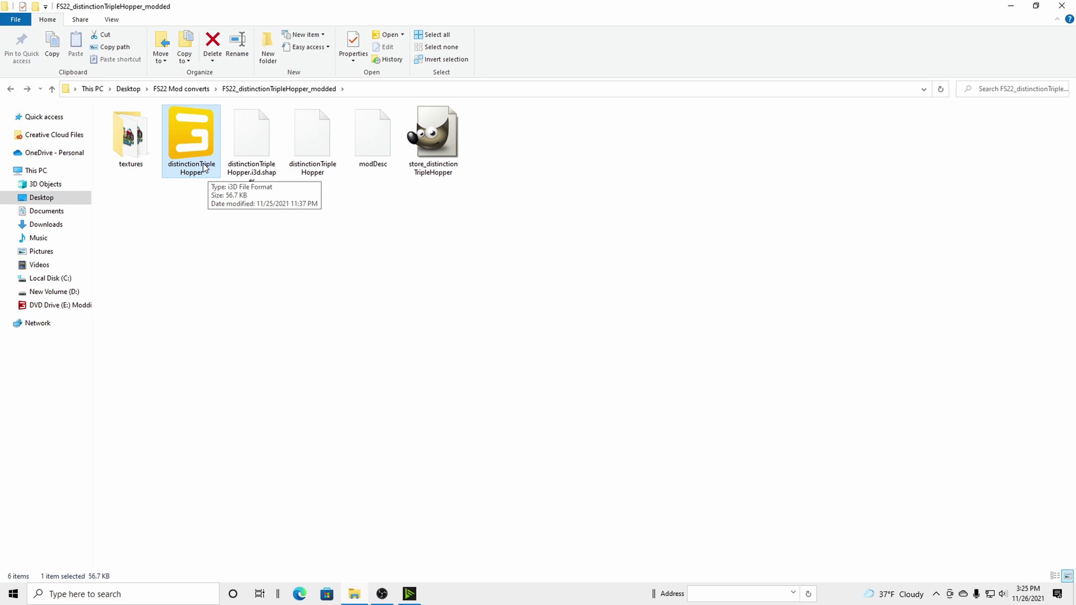
Open distinctionTripleHopper.i3d in GIANTS Editor version 9.0.1.
double_click(205, 168)
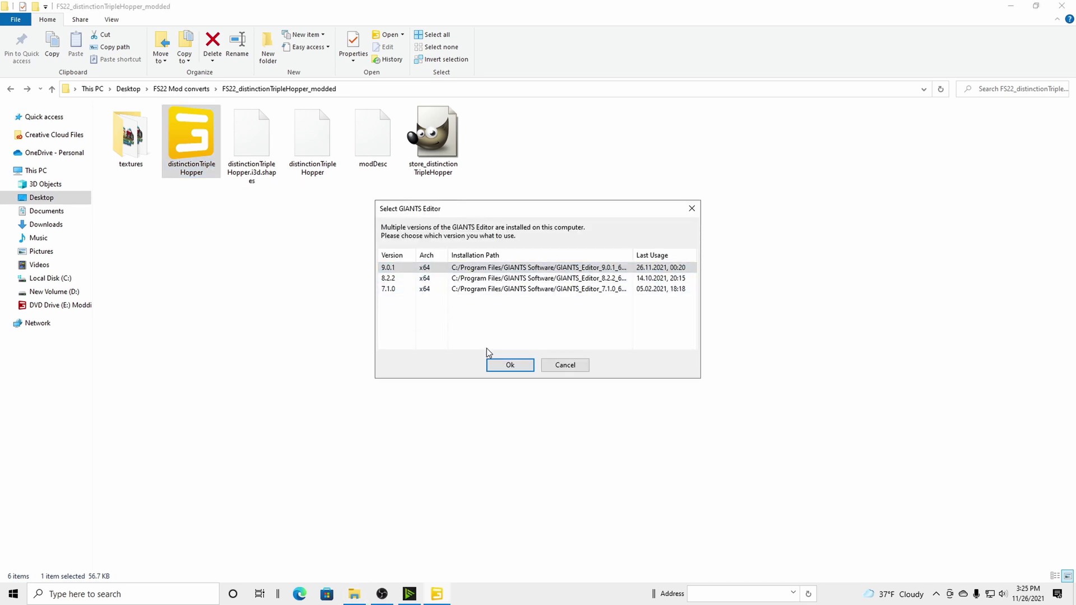
click(503, 366)
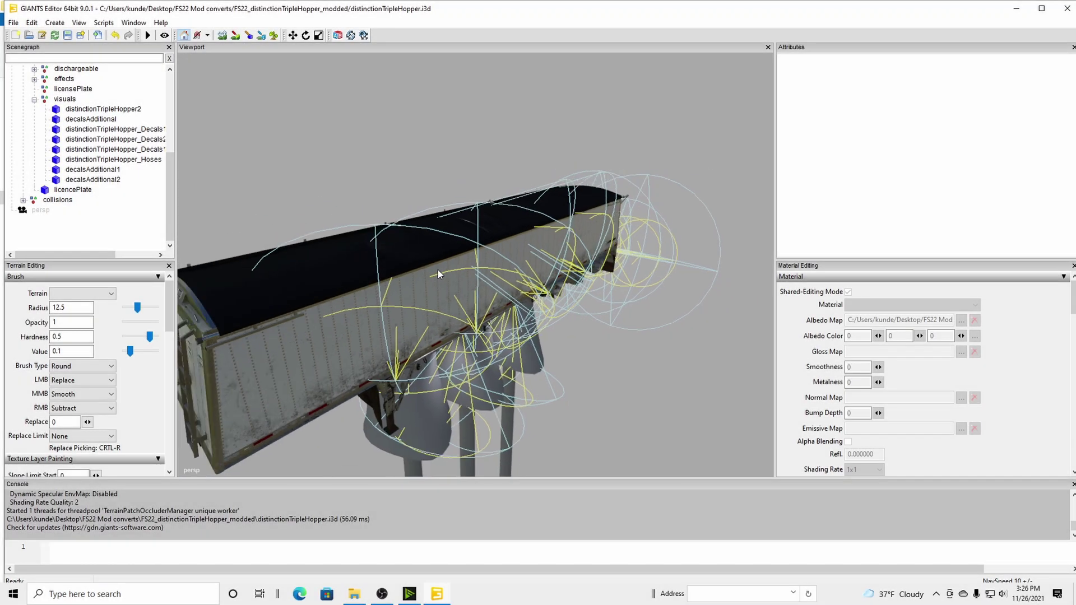
scroll(438, 270, down, 4)
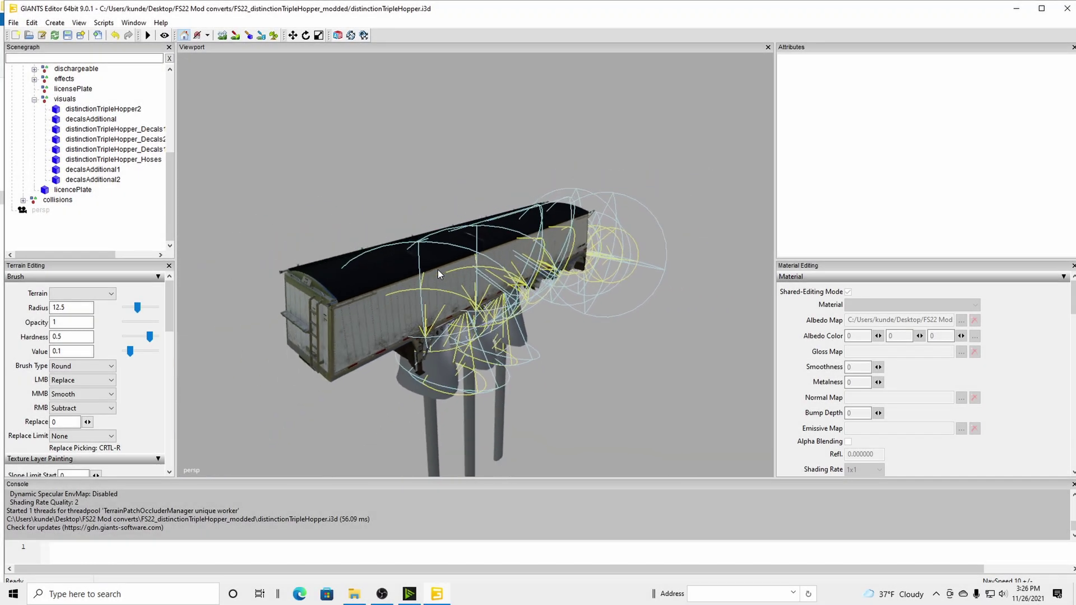
scroll(840, 285, down, 3)
scroll(835, 280, up, 2)
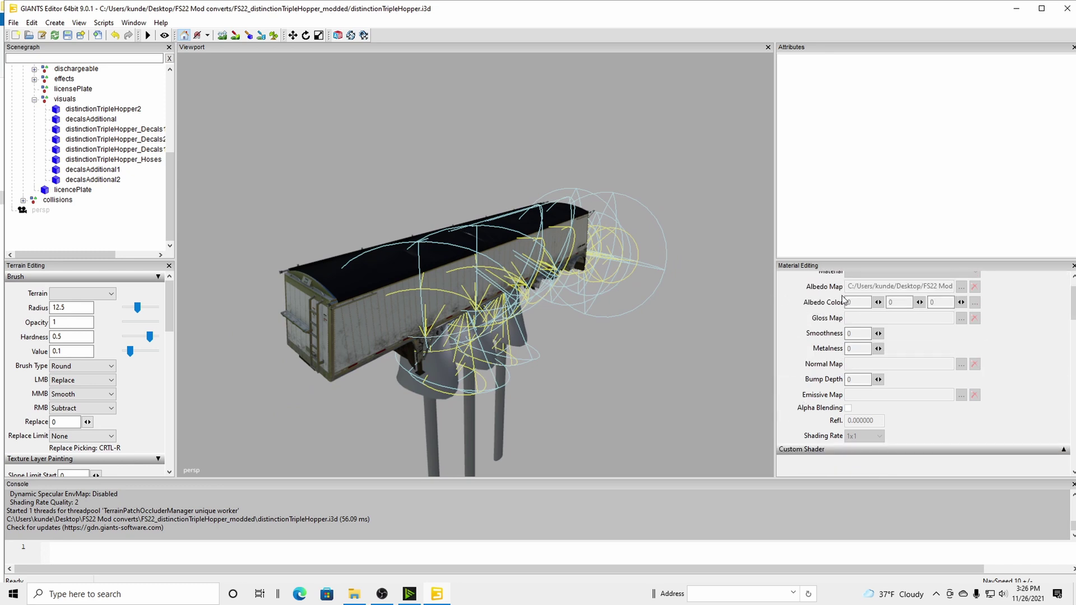
scroll(830, 281, up, 2)
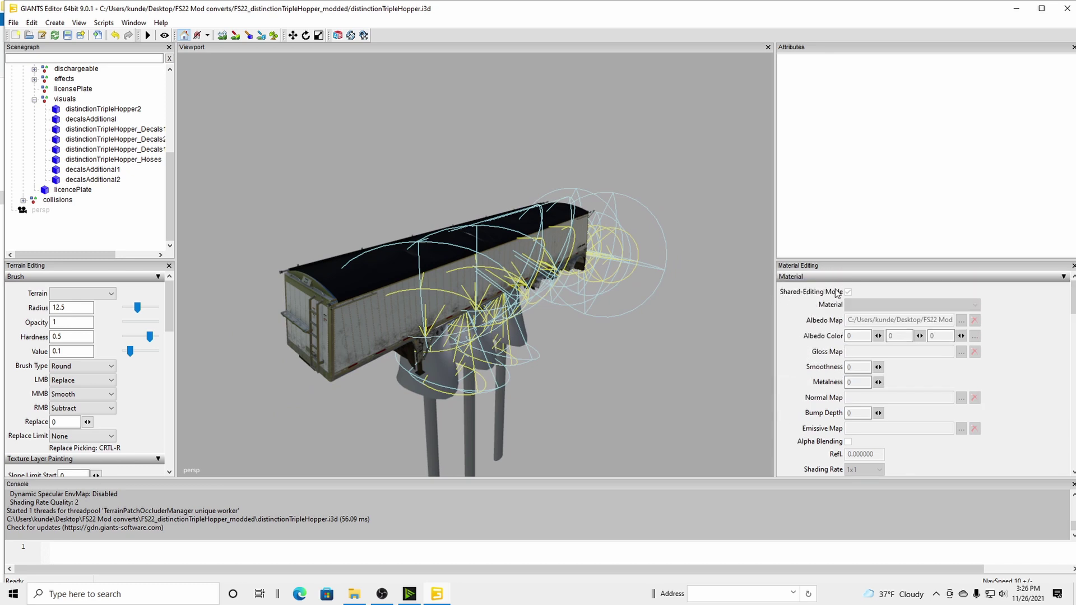
scroll(807, 313, down, 3)
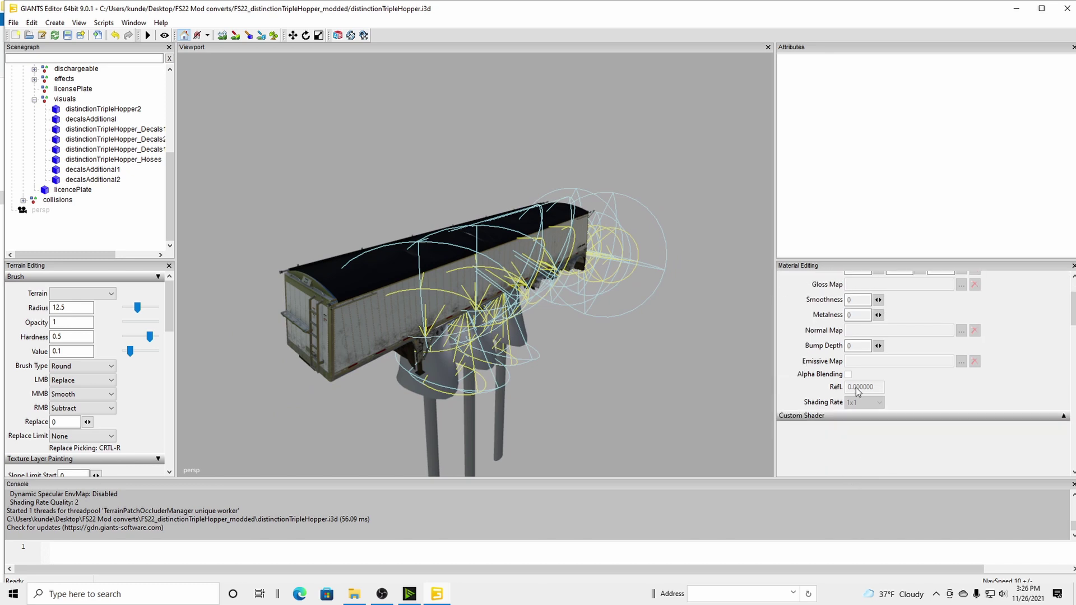
scroll(859, 358, up, 3)
scroll(853, 337, down, 2)
scroll(853, 337, up, 2)
scroll(854, 337, down, 2)
scroll(854, 337, up, 2)
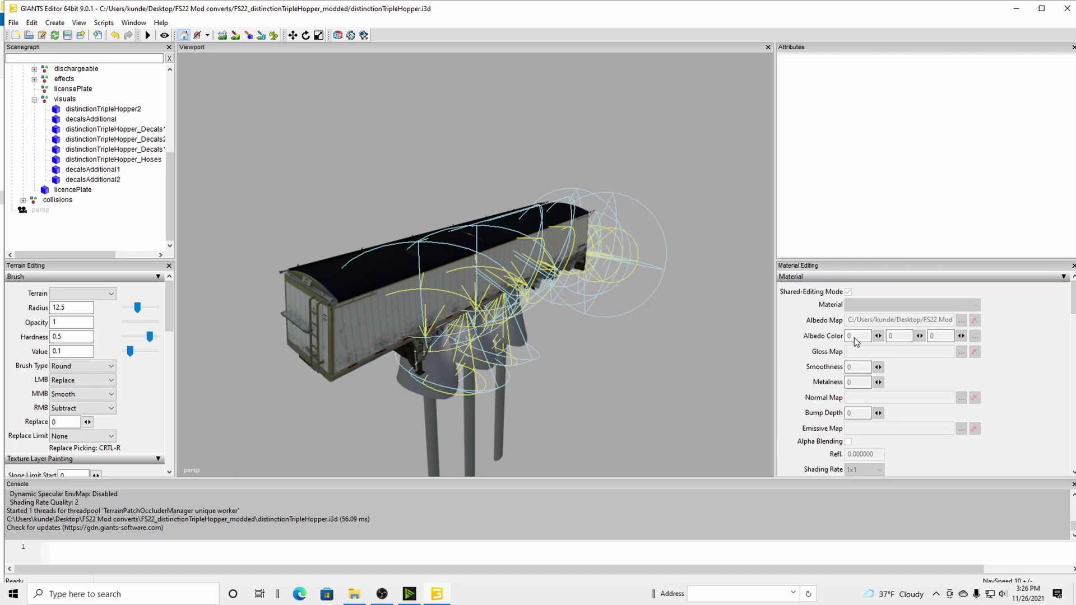
Hide and then show the Material Editing panel again from the Window menu.
click(132, 23)
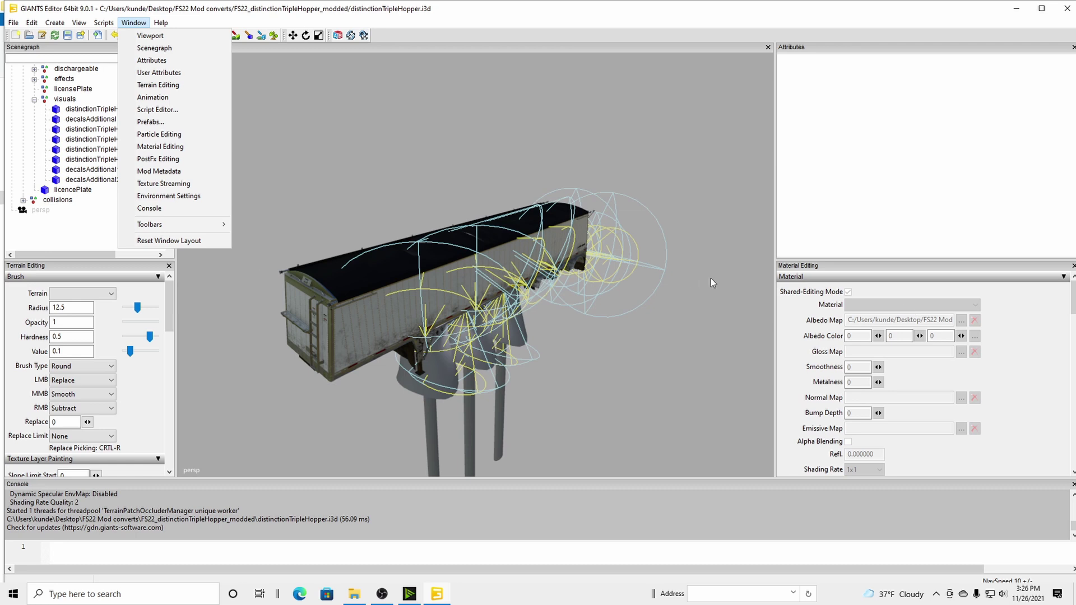
click(1072, 266)
click(133, 22)
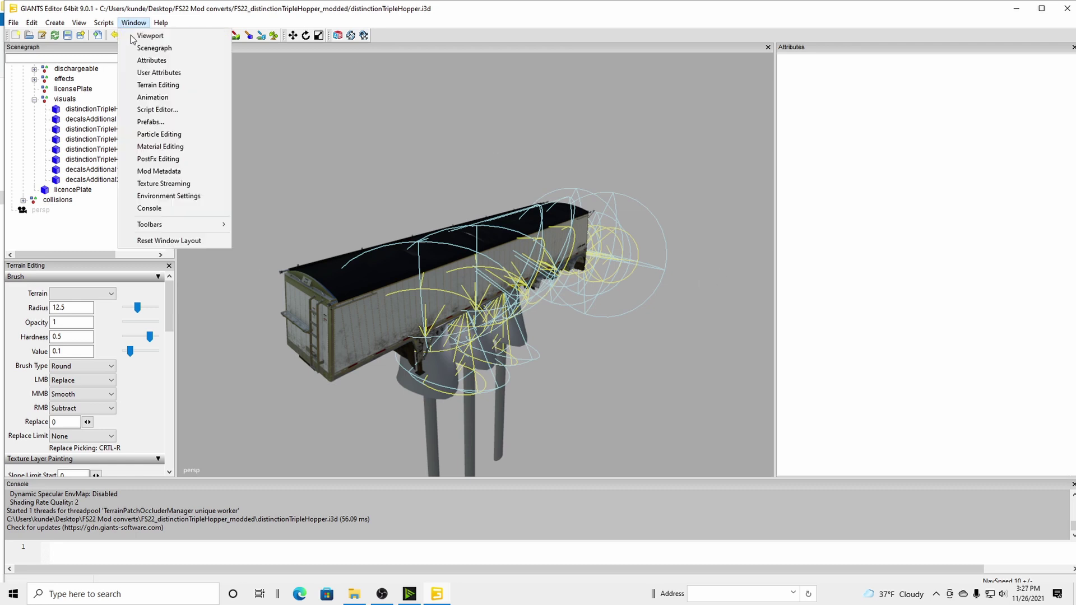
click(155, 147)
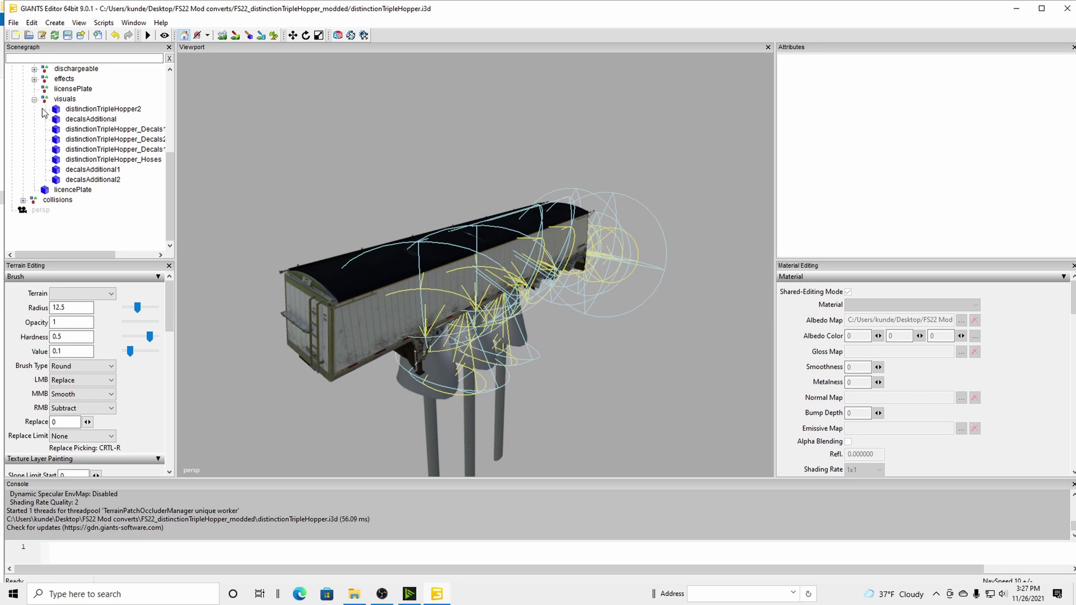
Zoom the viewport in close on the hopper trailer's side wall.
scroll(469, 308, up, 5)
scroll(460, 330, up, 3)
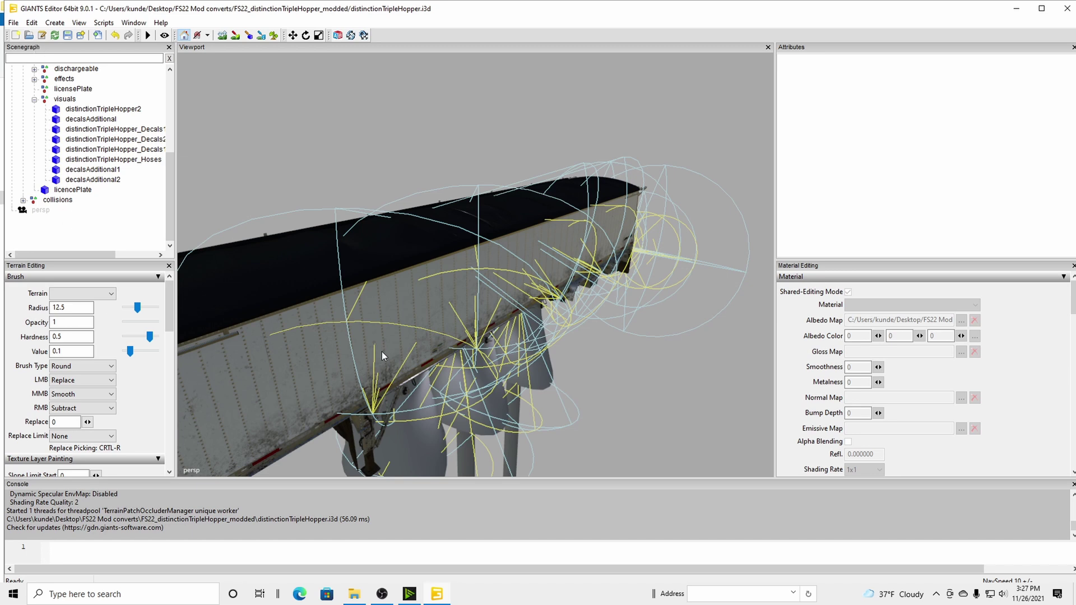
middle_drag(382, 354, 473, 325)
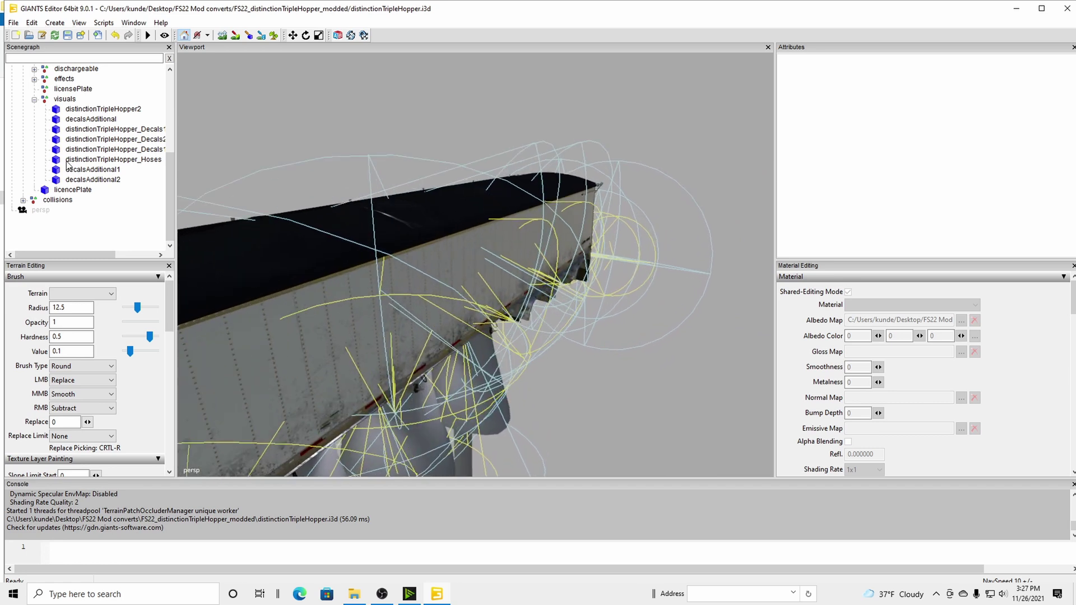
Add a new plane object to the scene.
click(54, 23)
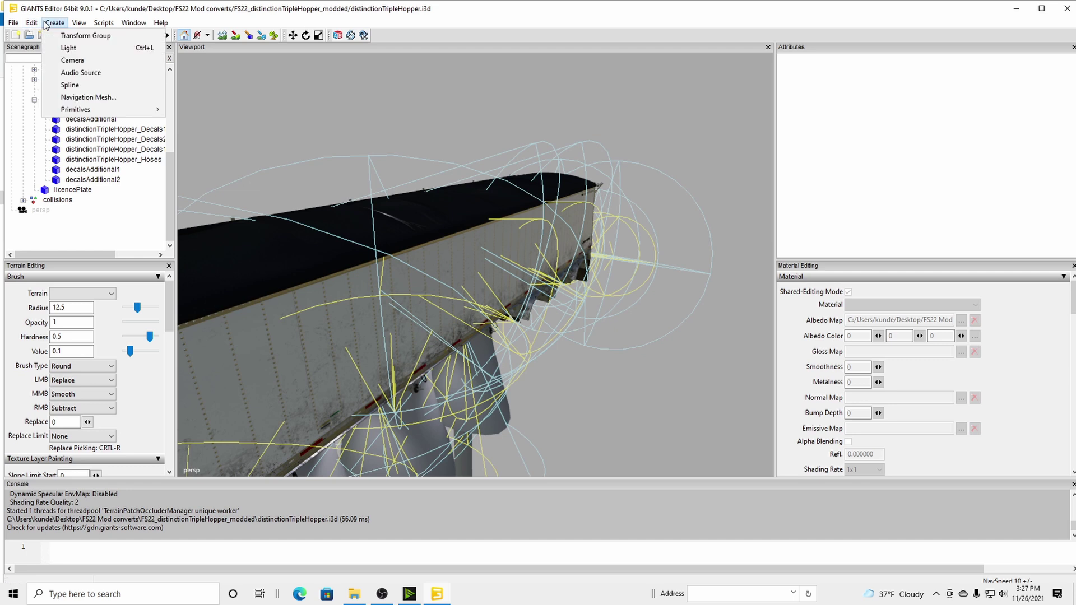
mouse_move(102, 109)
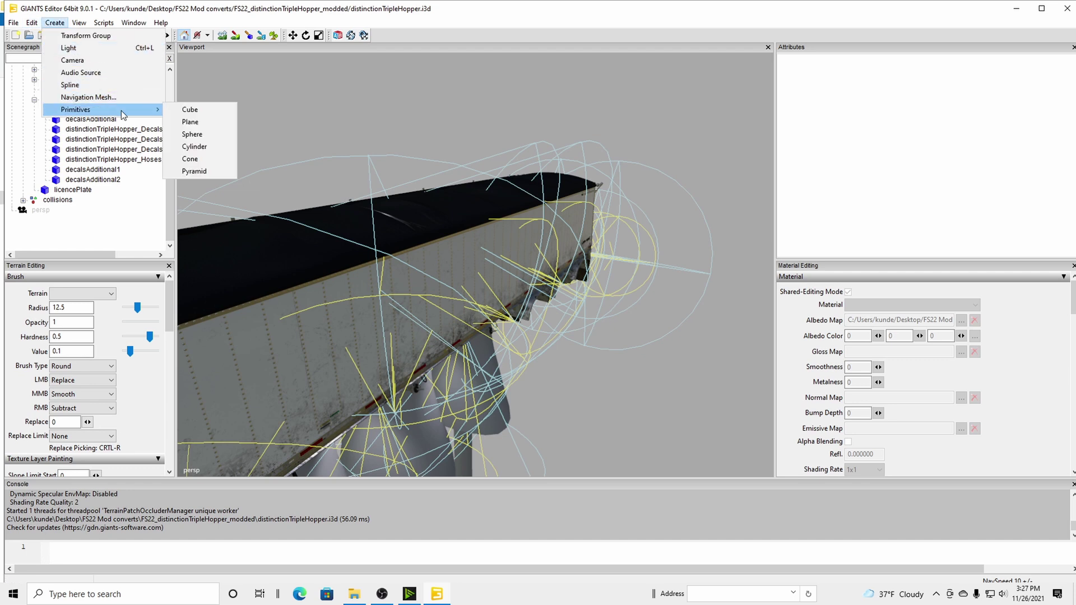
click(185, 121)
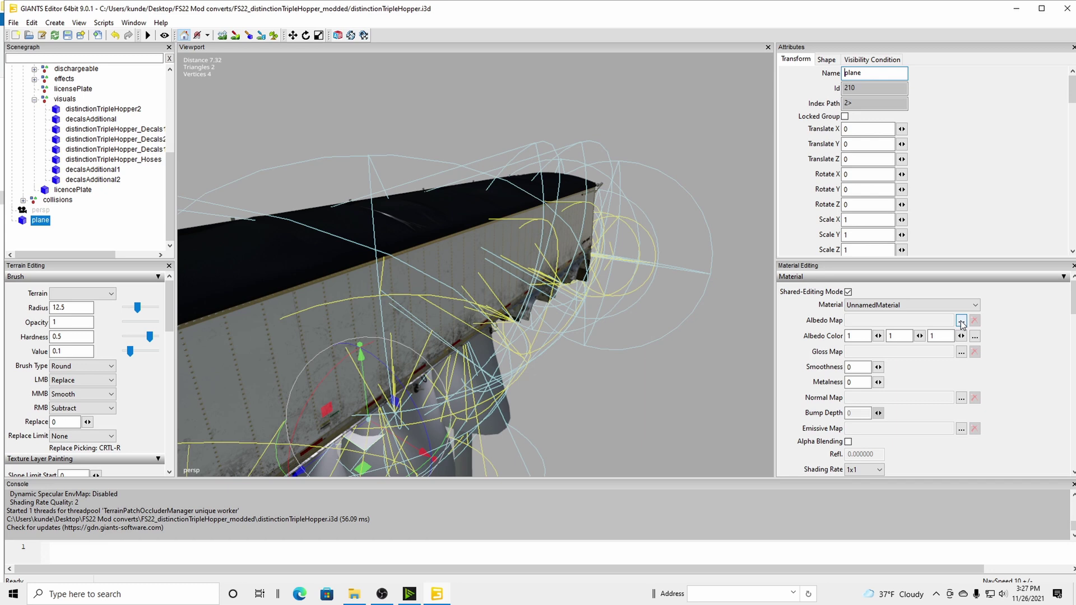
Browse the plane's diffuse map to the mod's textures folder and load a mok2 texture.
click(960, 321)
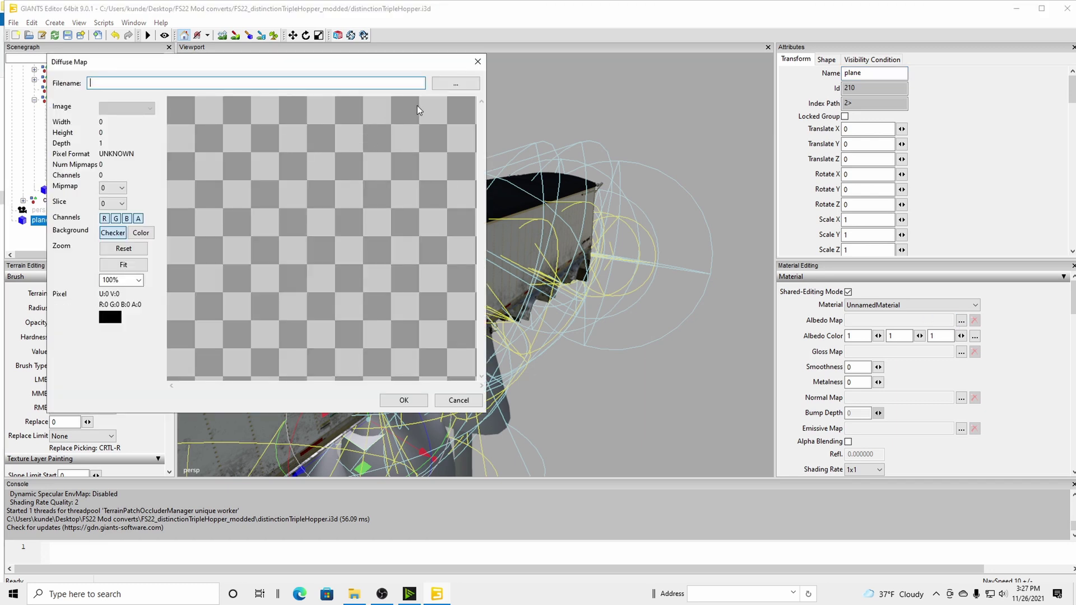
click(448, 82)
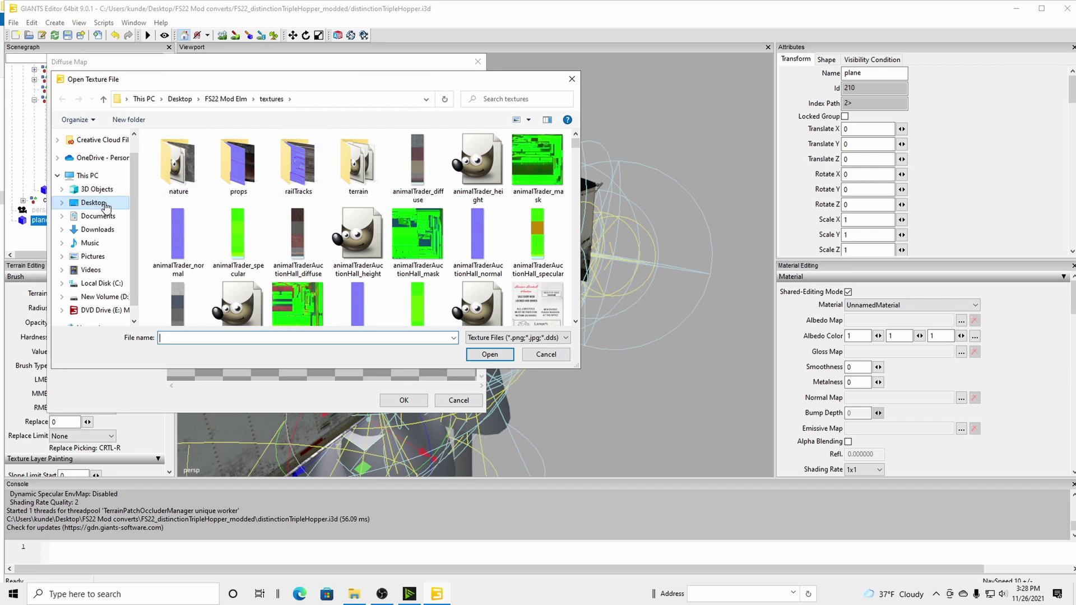
click(93, 203)
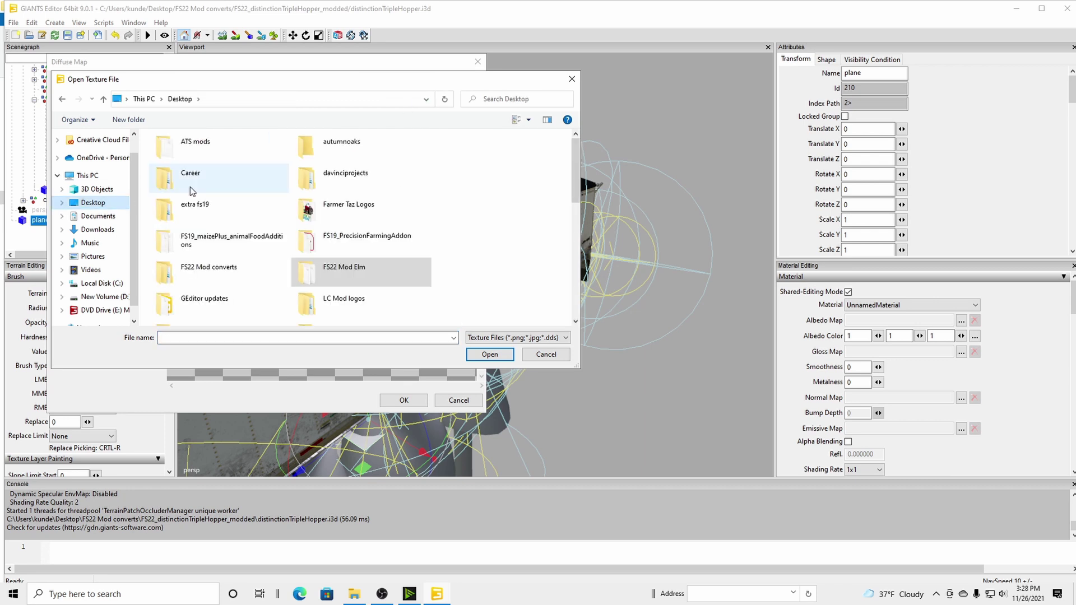
double_click(240, 267)
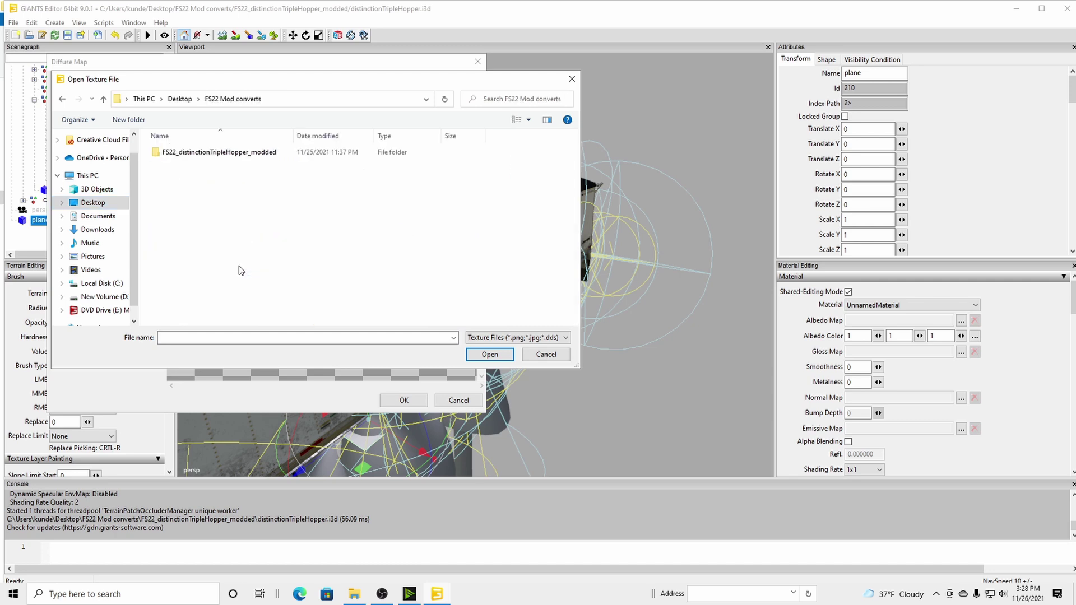
double_click(264, 155)
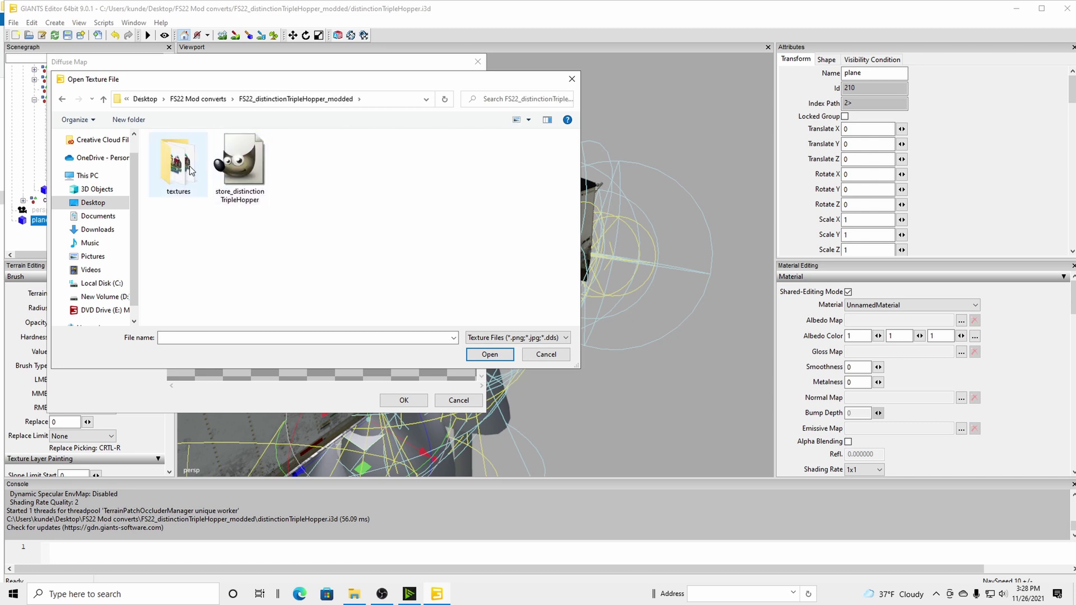
double_click(190, 166)
click(200, 175)
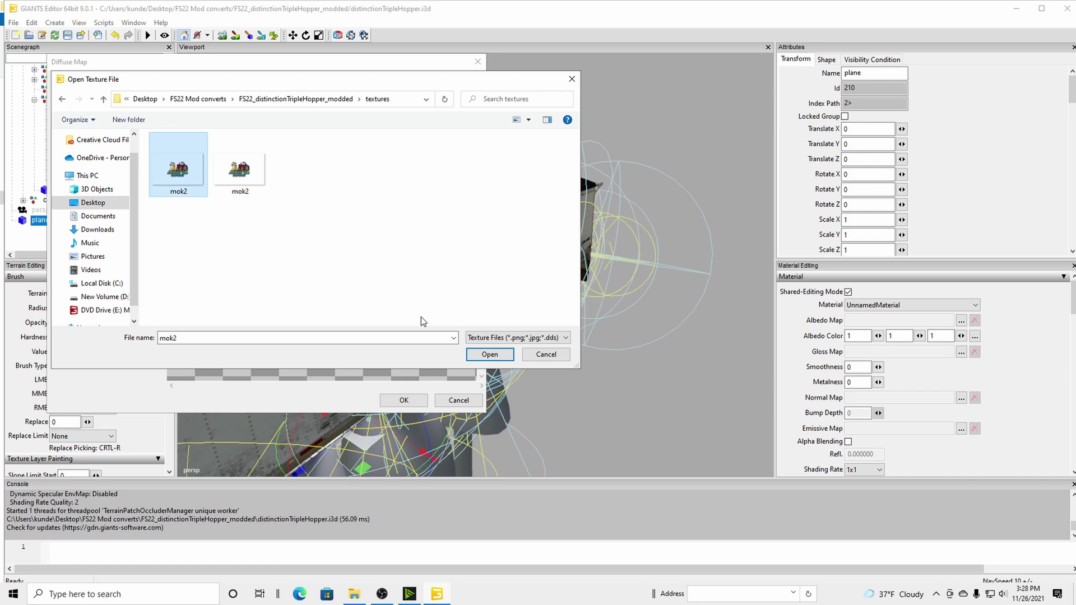
click(480, 355)
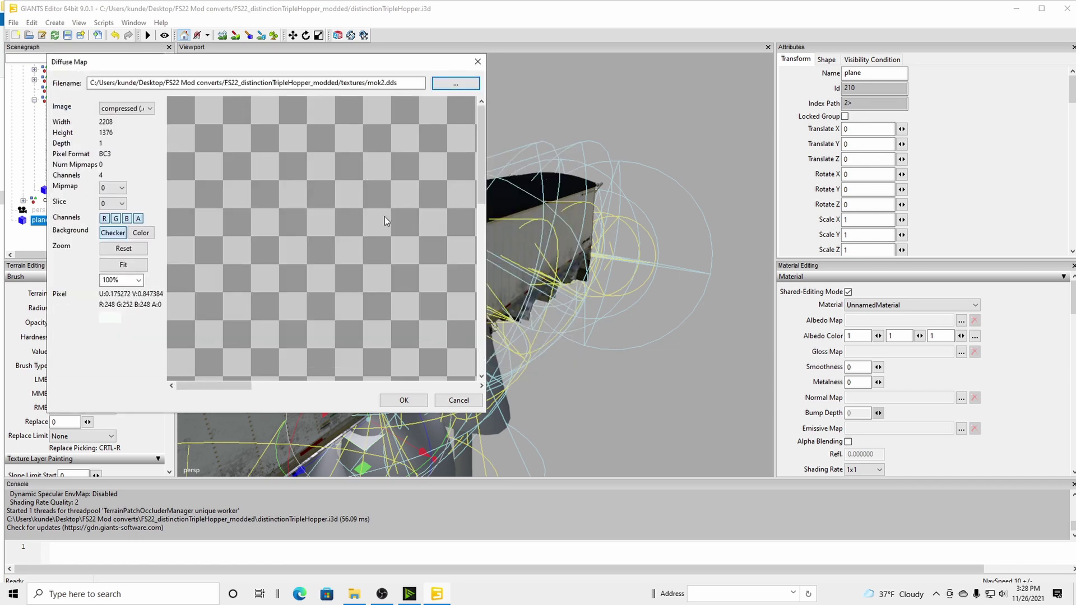
Load mok2.png instead and fit the whole logo into the preview.
scroll(392, 229, down, 1)
scroll(394, 274, down, 2)
click(456, 83)
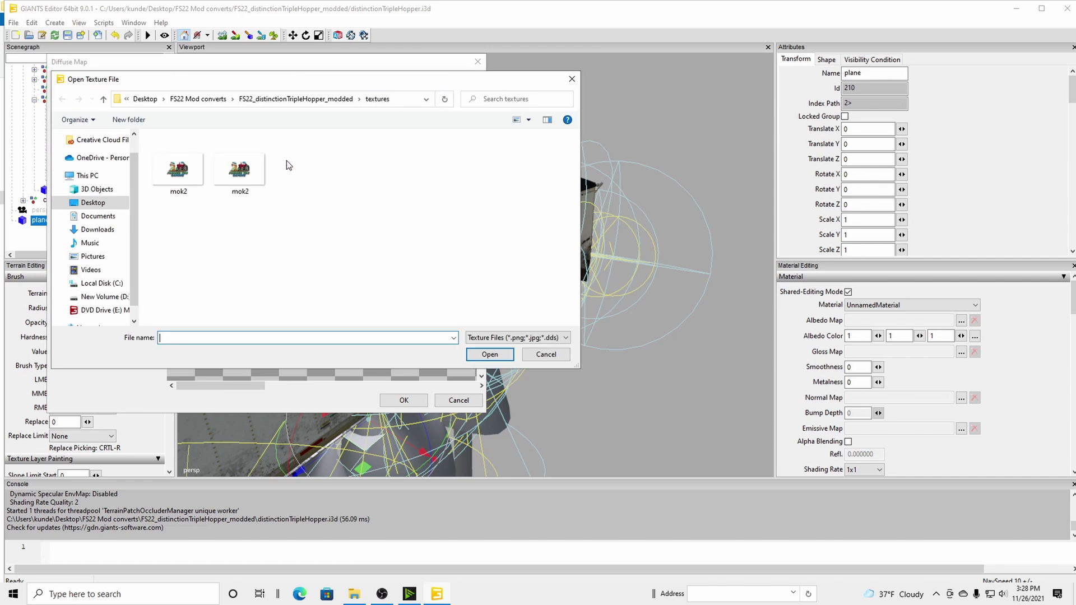
click(253, 169)
click(506, 353)
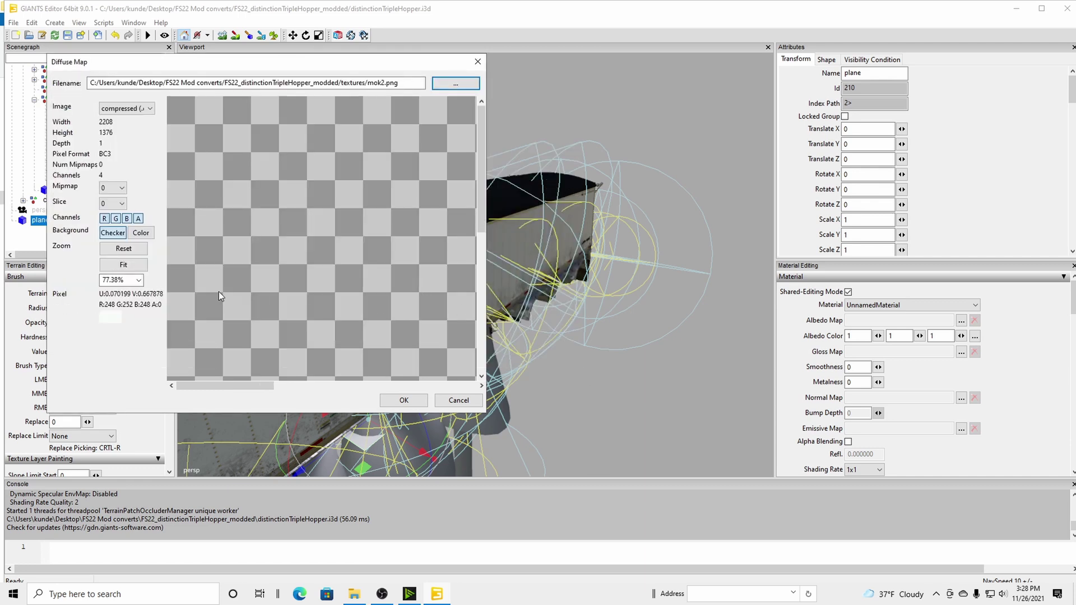
click(132, 267)
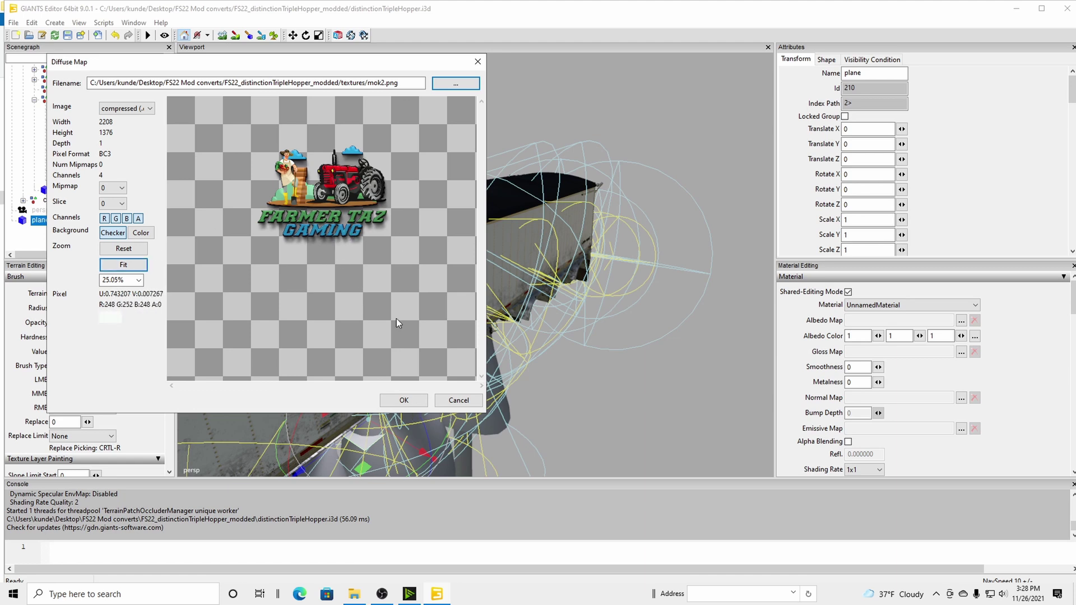
Confirm the mok2 diffuse map and move the plane up against the trailer side.
click(402, 401)
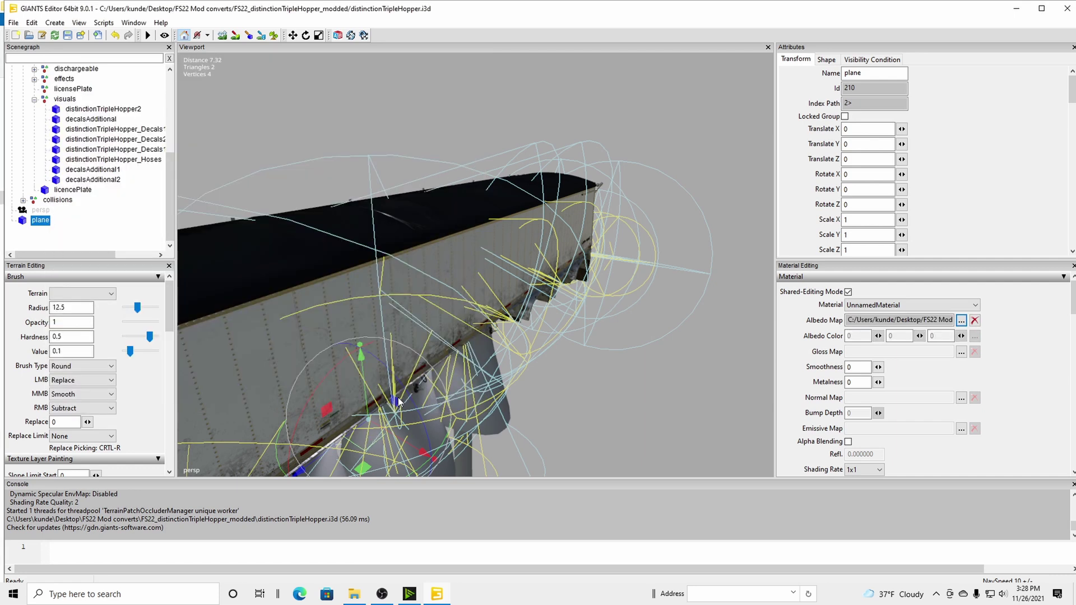
scroll(429, 439, down, 1)
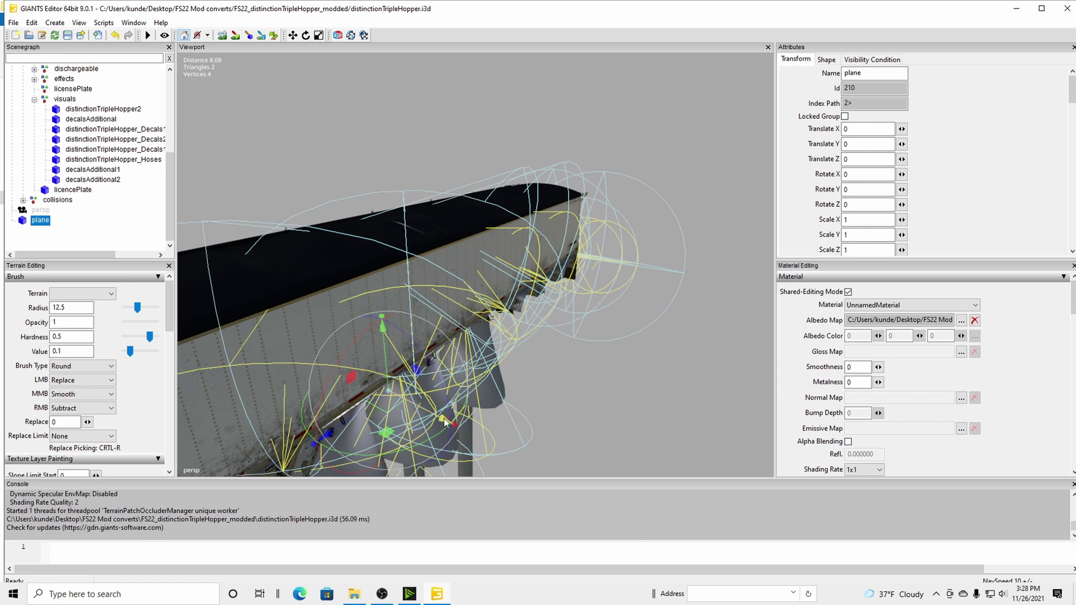
drag(444, 421, 527, 442)
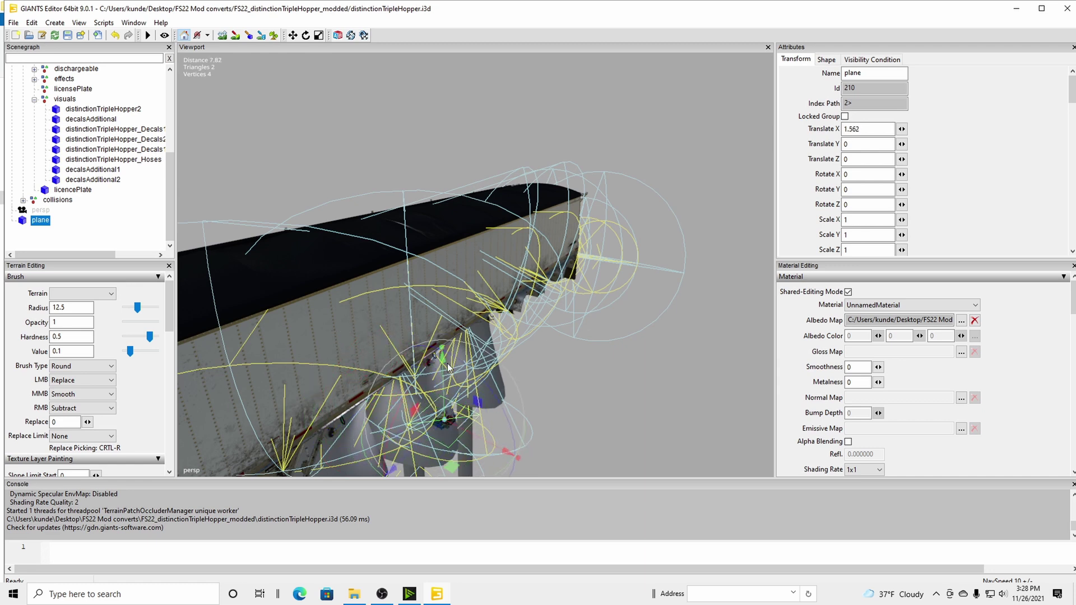
drag(441, 358, 434, 213)
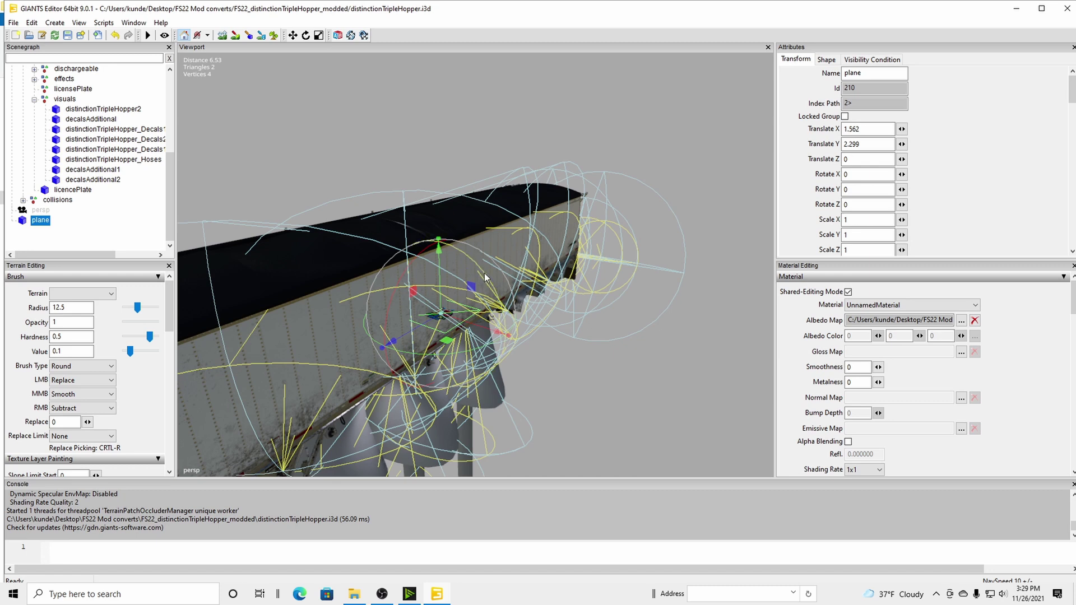
Rotate the plane flat against the trailer wall, to about 16.349, 87.833, -73.864.
drag(484, 273, 536, 421)
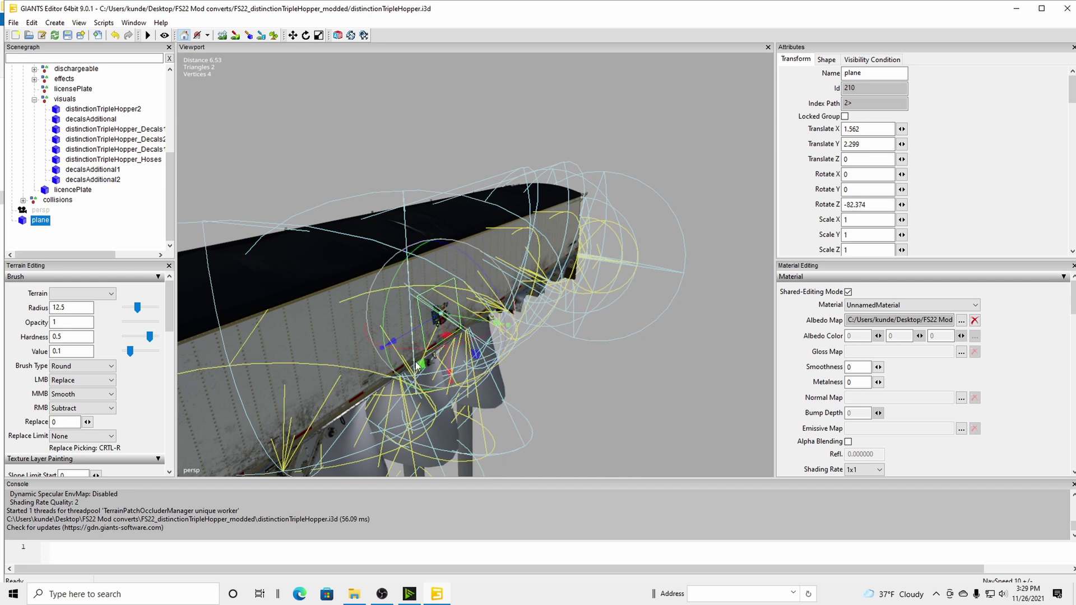
drag(392, 283, 405, 400)
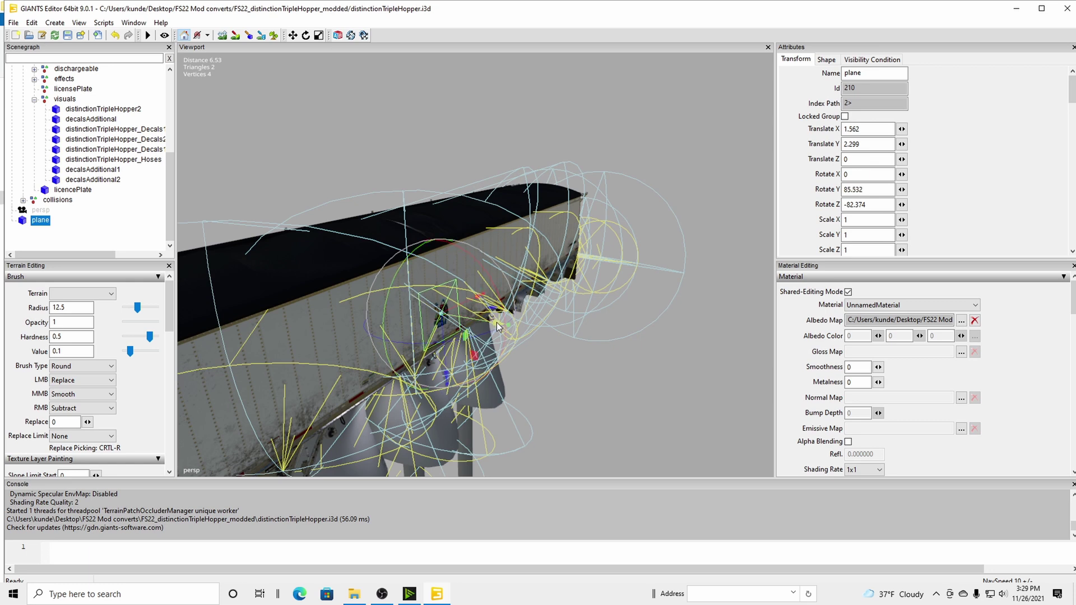
drag(496, 326, 476, 321)
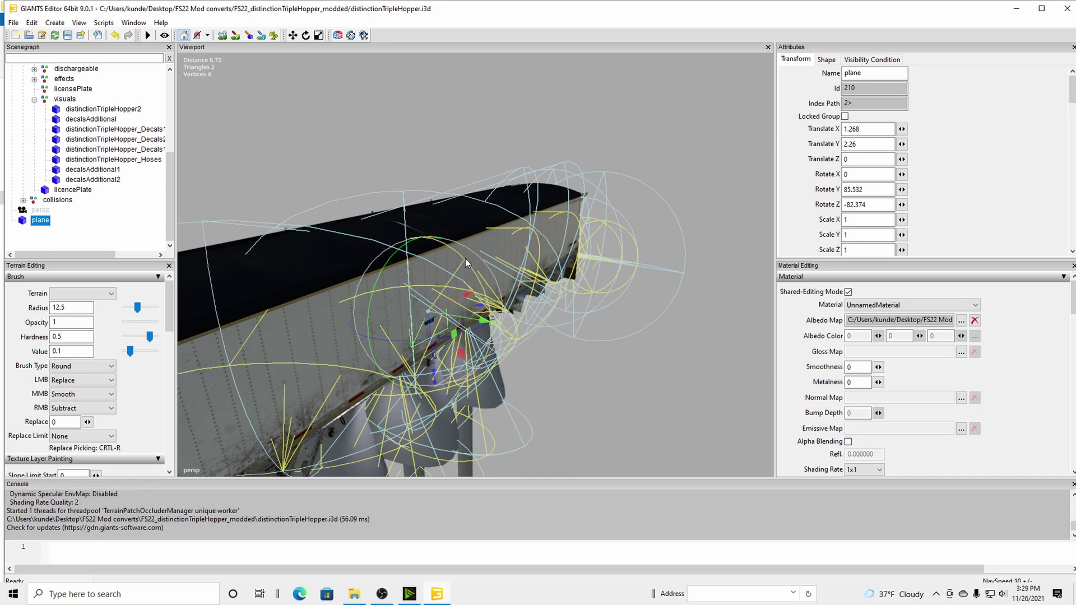
drag(465, 259, 486, 331)
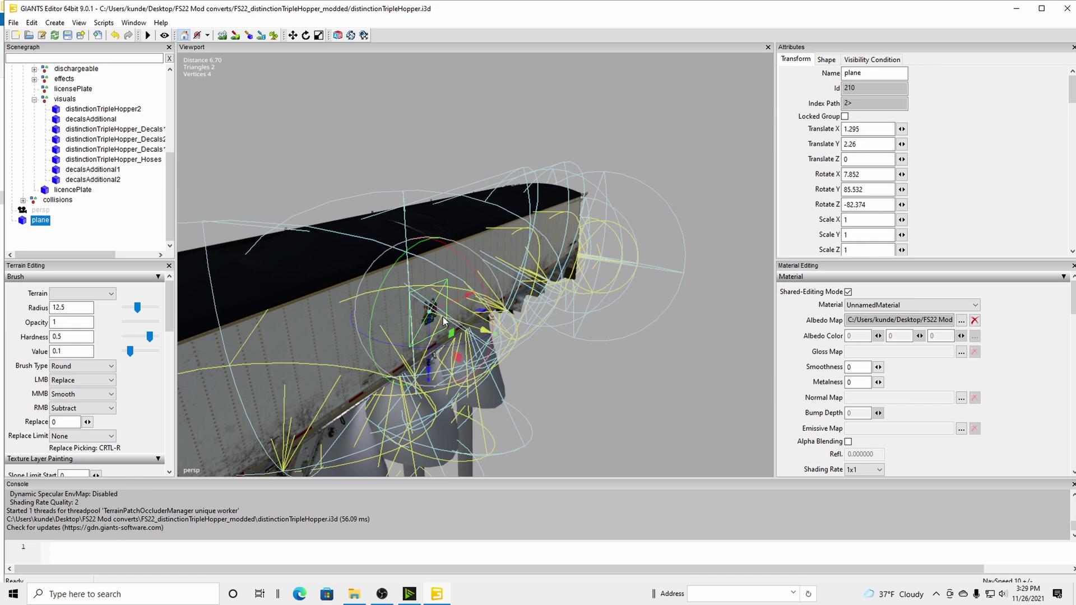
scroll(460, 353, up, 2)
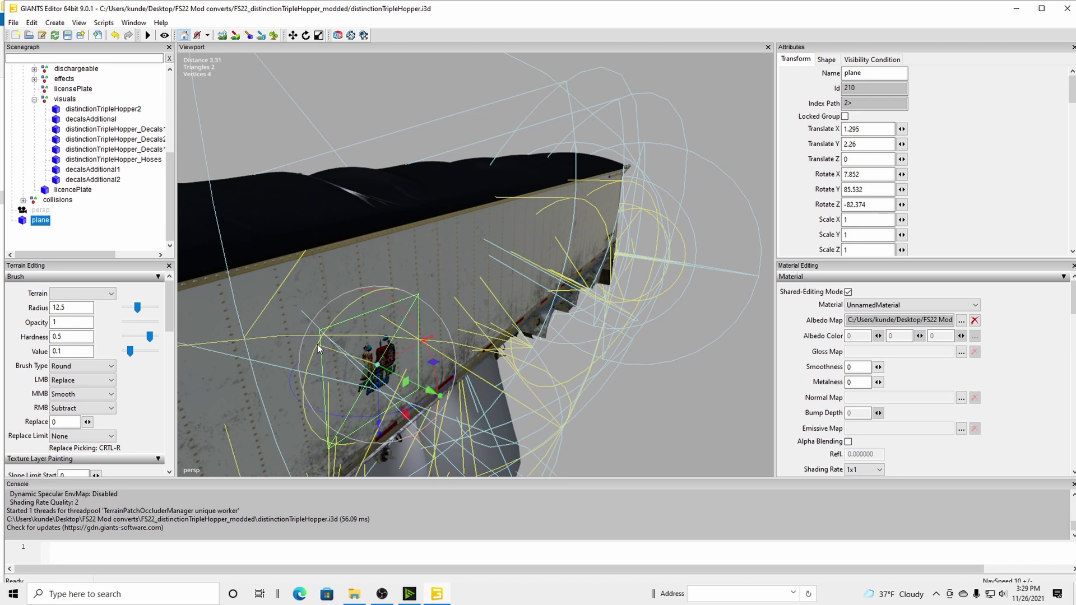
drag(317, 348, 316, 353)
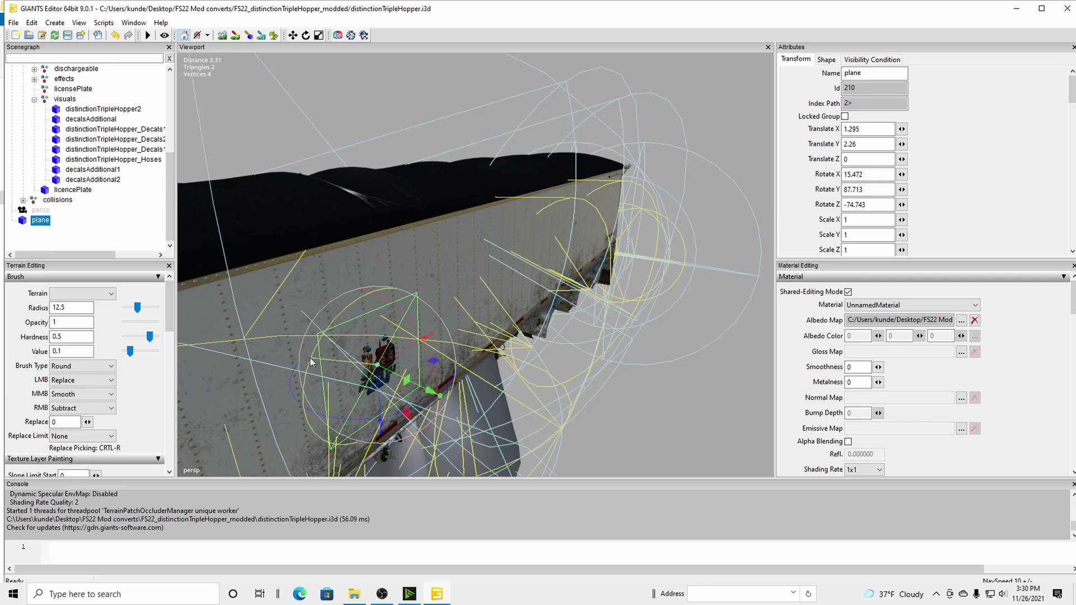
drag(310, 358, 308, 361)
scroll(882, 176, down, 3)
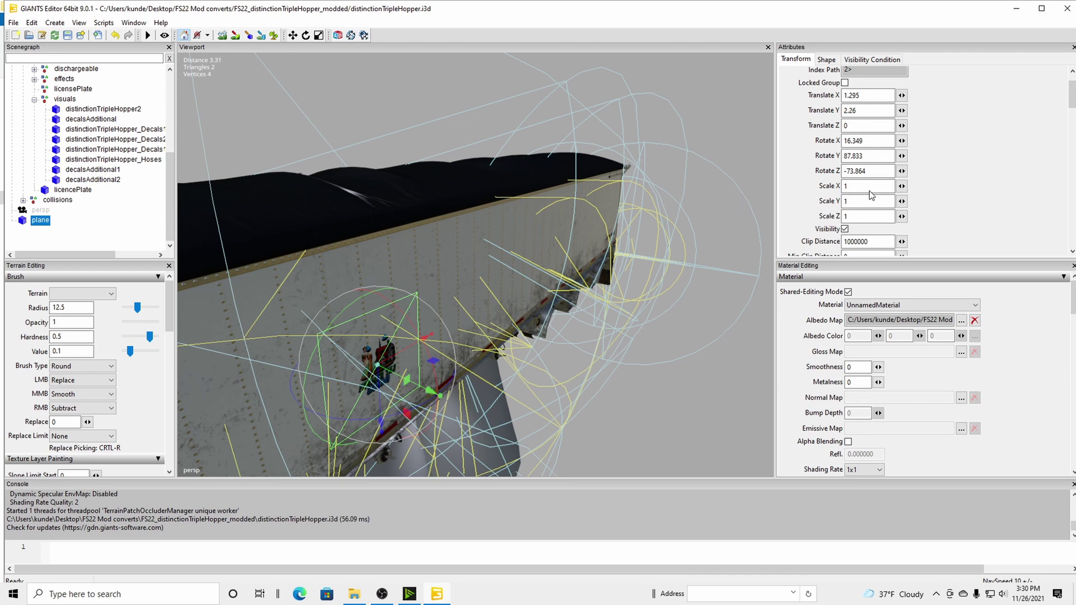
Enter Scale X 9, Y 5 and Z 3 for the logo plane in Attributes.
drag(870, 187, 831, 187)
text(9)
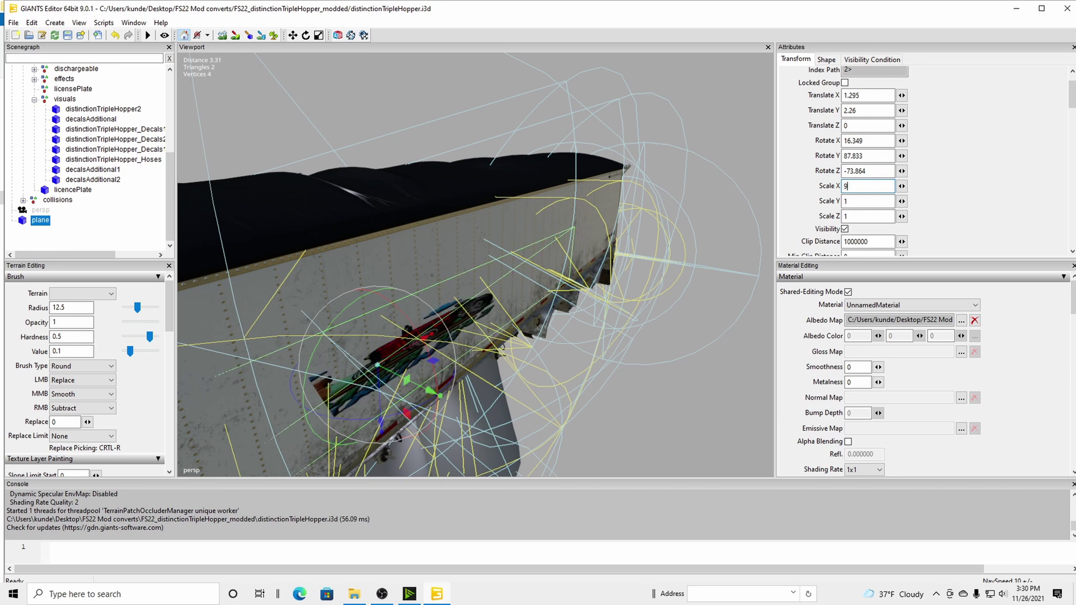
key(Tab)
text(5)
key(Tab)
text(3)
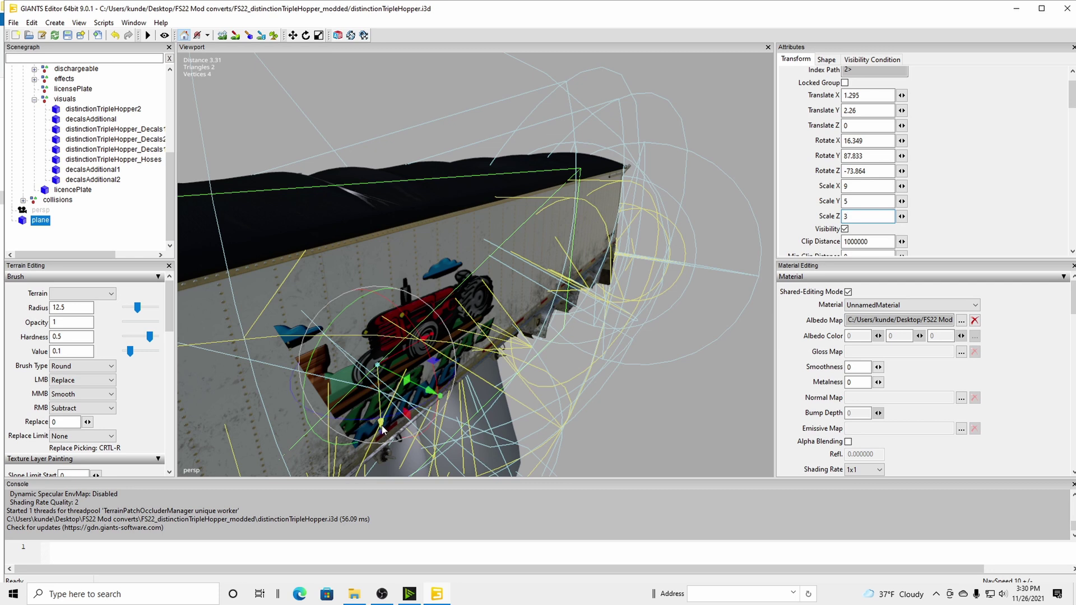
Raise and rotate the logo to 174.608, 89.071, 84.387 so it reads upright.
drag(381, 426, 381, 397)
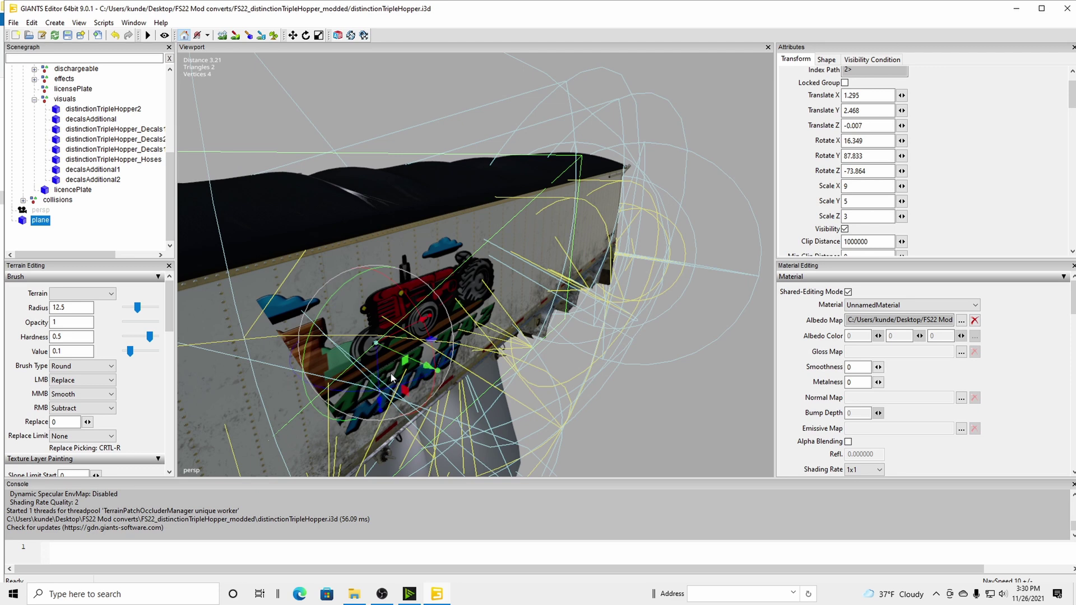
drag(352, 392, 352, 393)
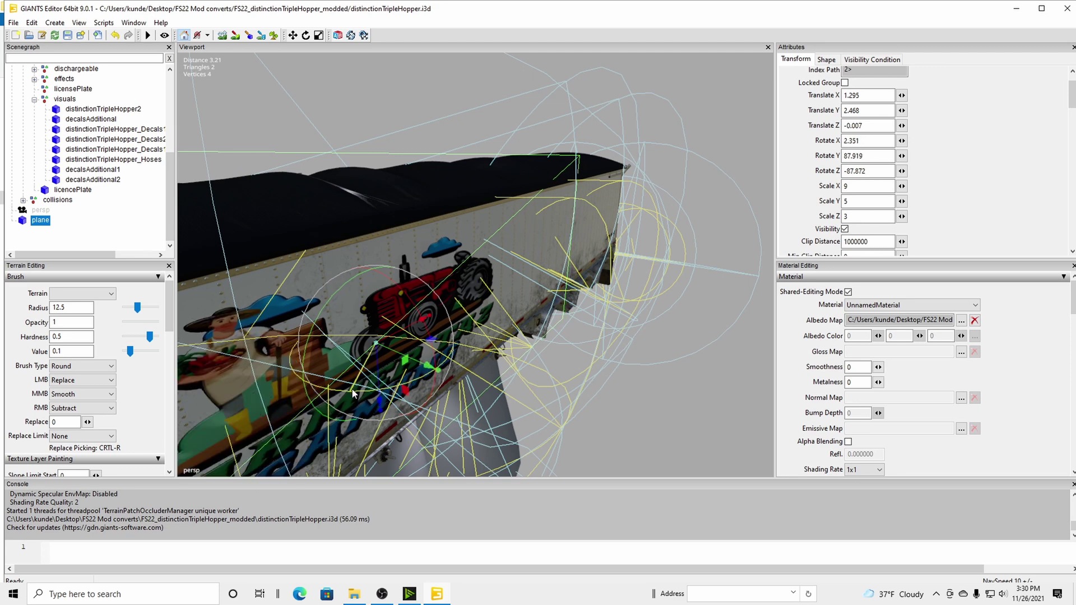
scroll(352, 393, down, 5)
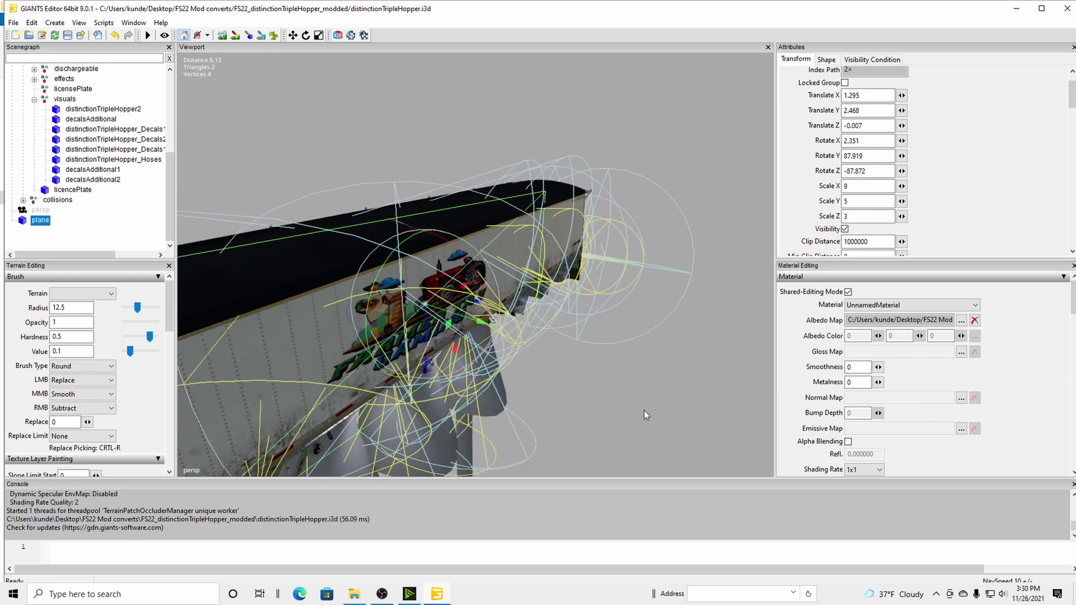
right_drag(631, 373, 512, 322)
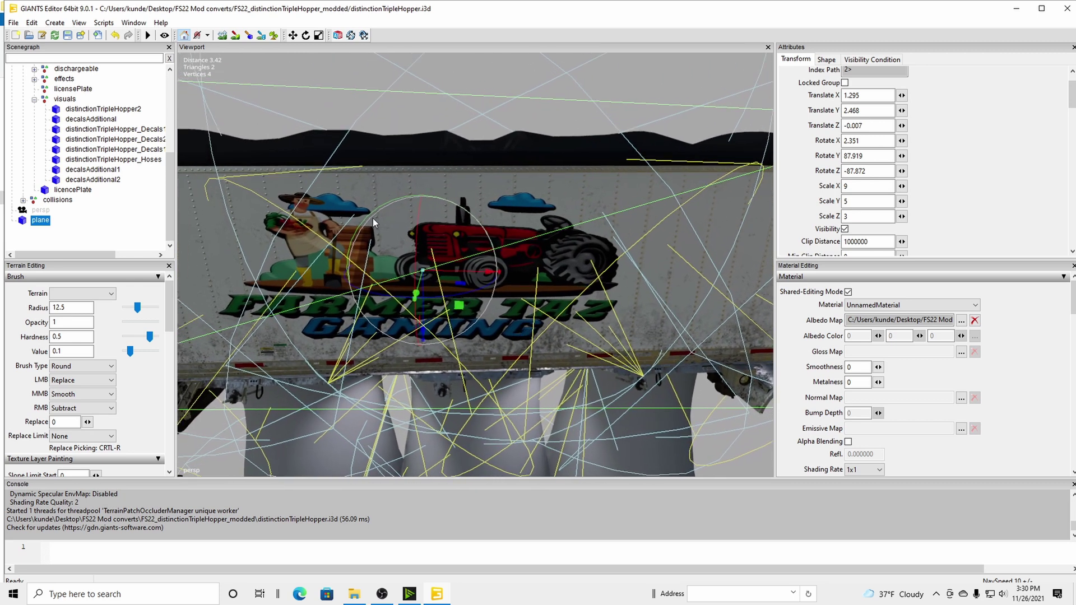
drag(371, 218, 360, 222)
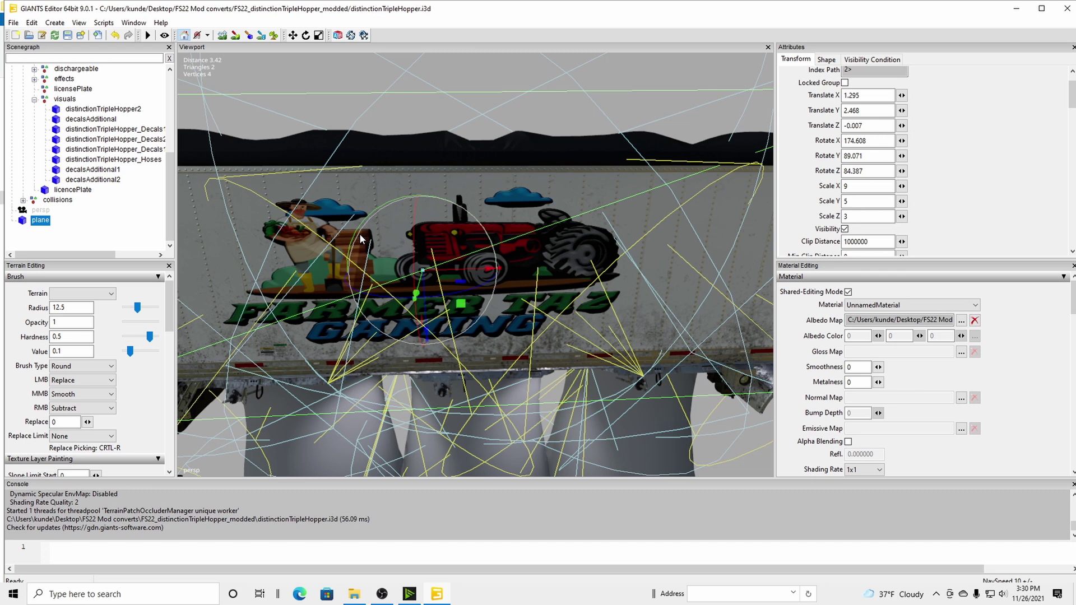
scroll(358, 238, up, 3)
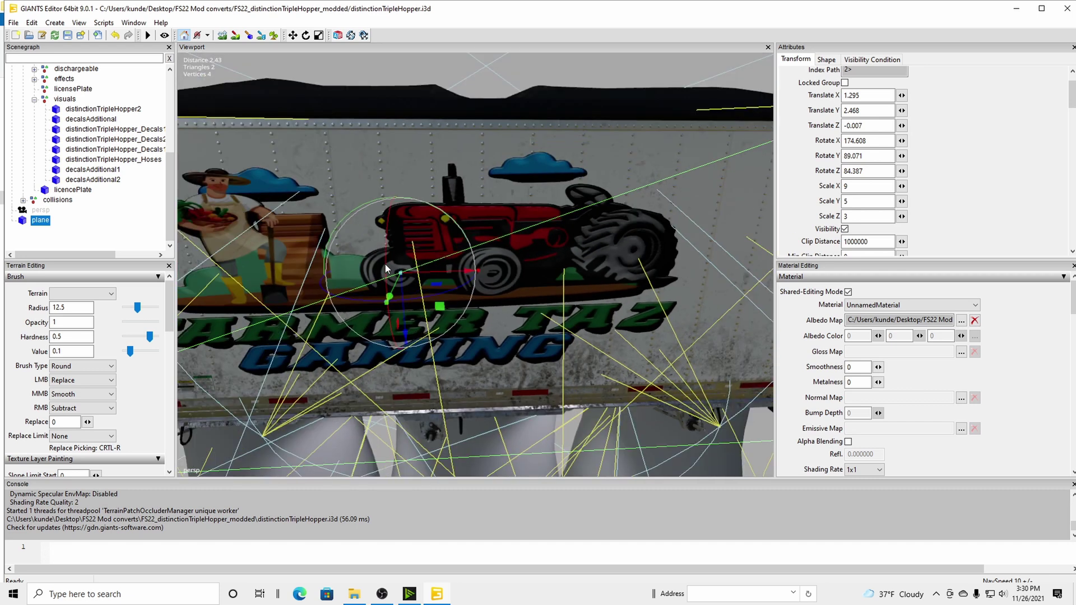
scroll(385, 264, down, 4)
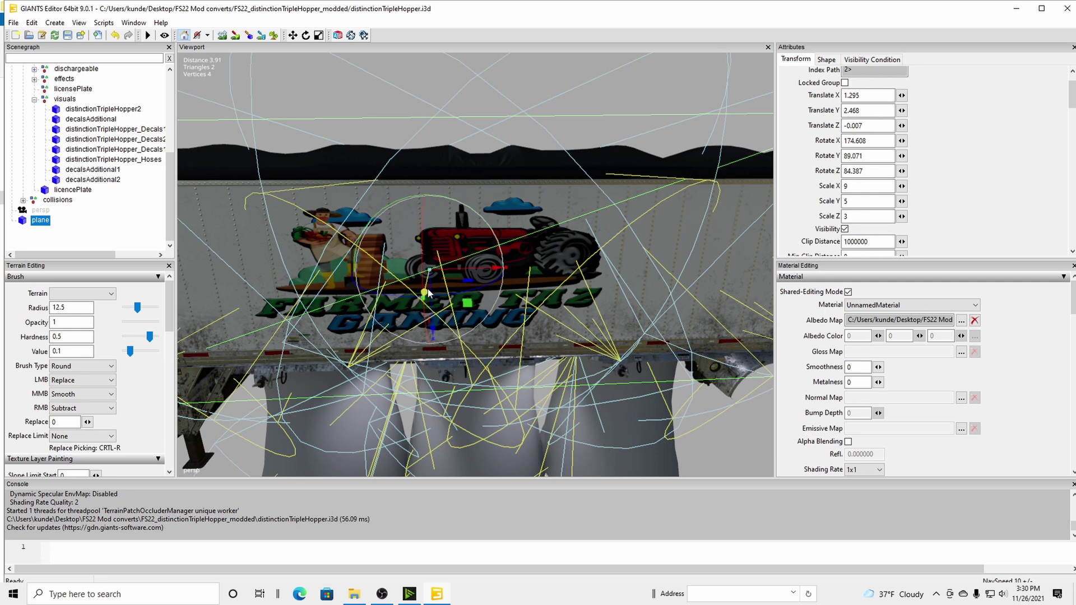
drag(427, 290, 421, 288)
scroll(855, 118, up, 2)
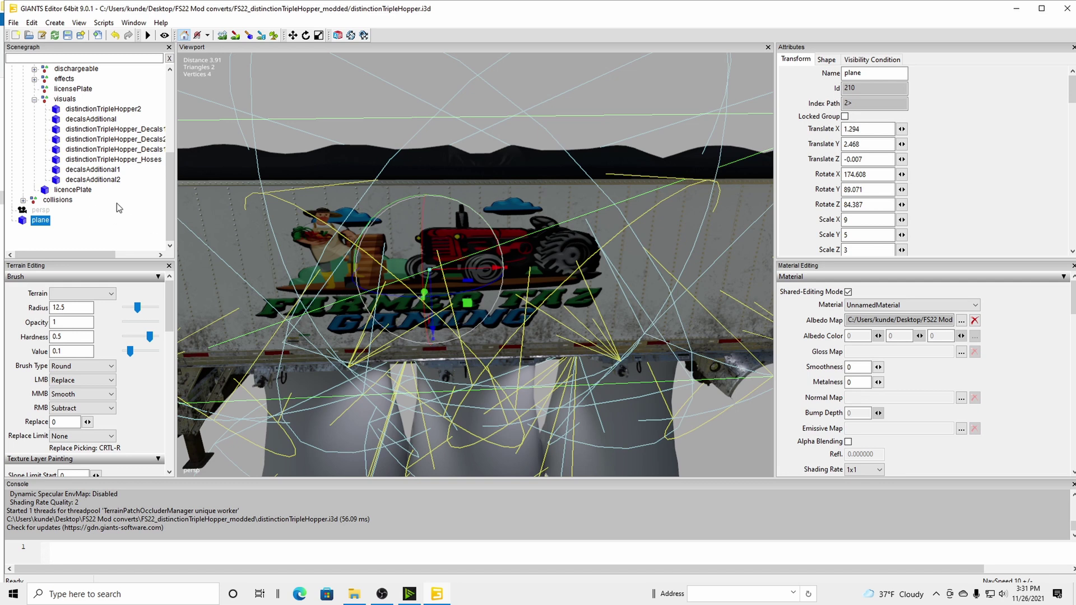
Rename the plane node in the Scenegraph to 'Left side logo'.
double_click(38, 220)
text(Left side logo)
click(106, 234)
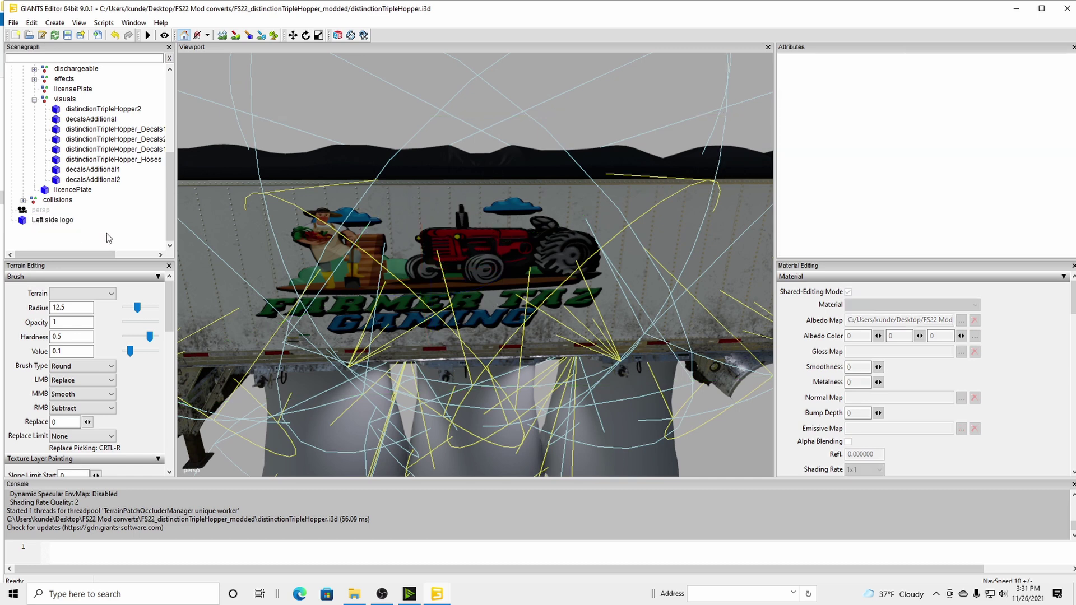
Duplicate the Left side logo plane with Edit > Duplicate.
click(64, 222)
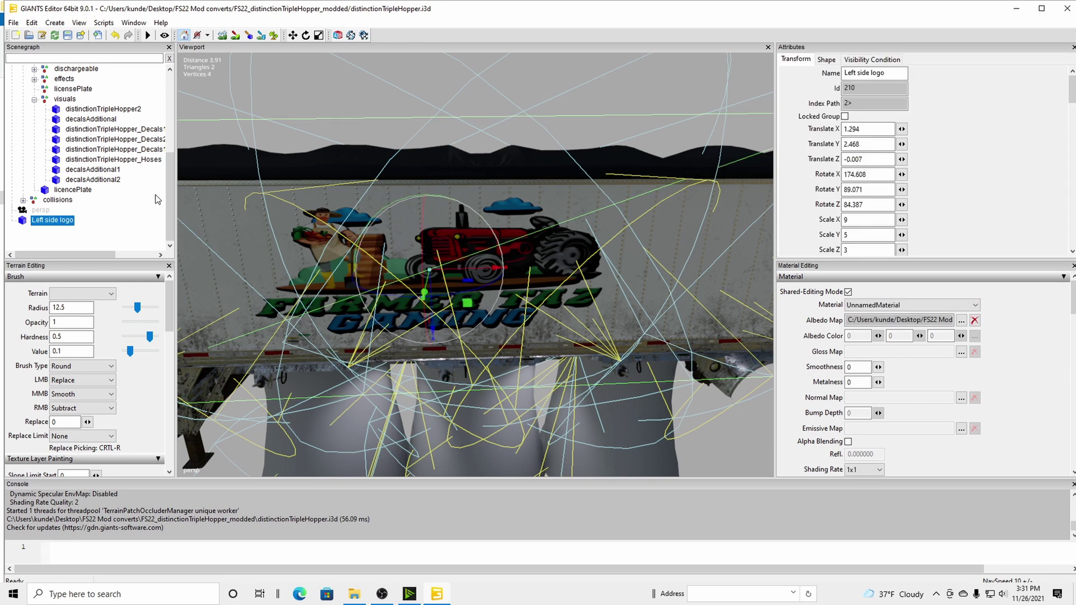
click(33, 23)
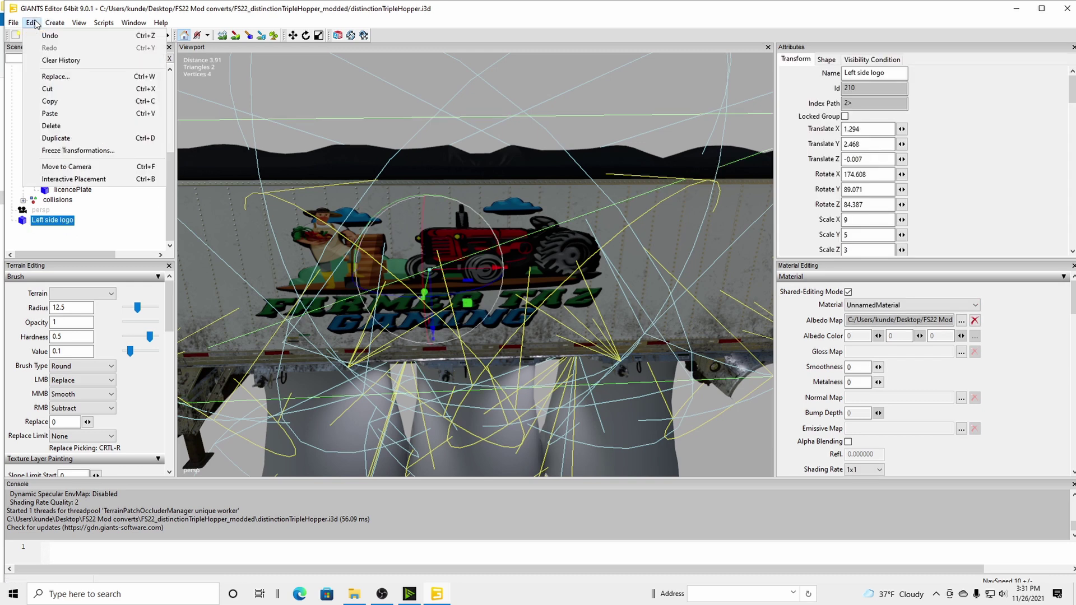
click(66, 141)
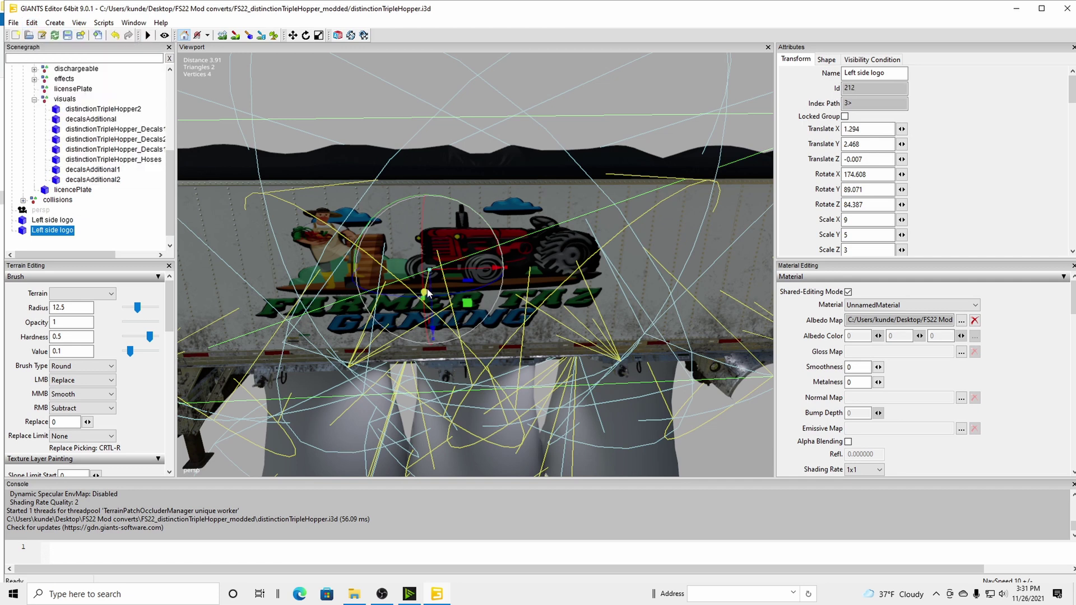
Move the copied logo across and bring the trailer's other side into view.
drag(427, 292, 469, 146)
right_drag(475, 277, 469, 146)
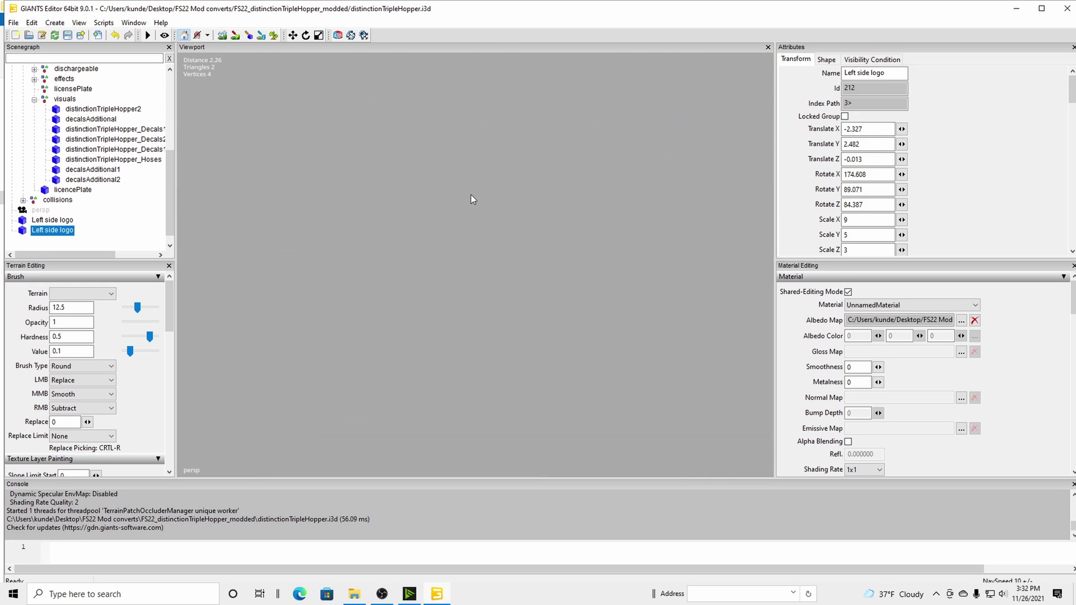
right_drag(487, 264, 40, 312)
key(s)
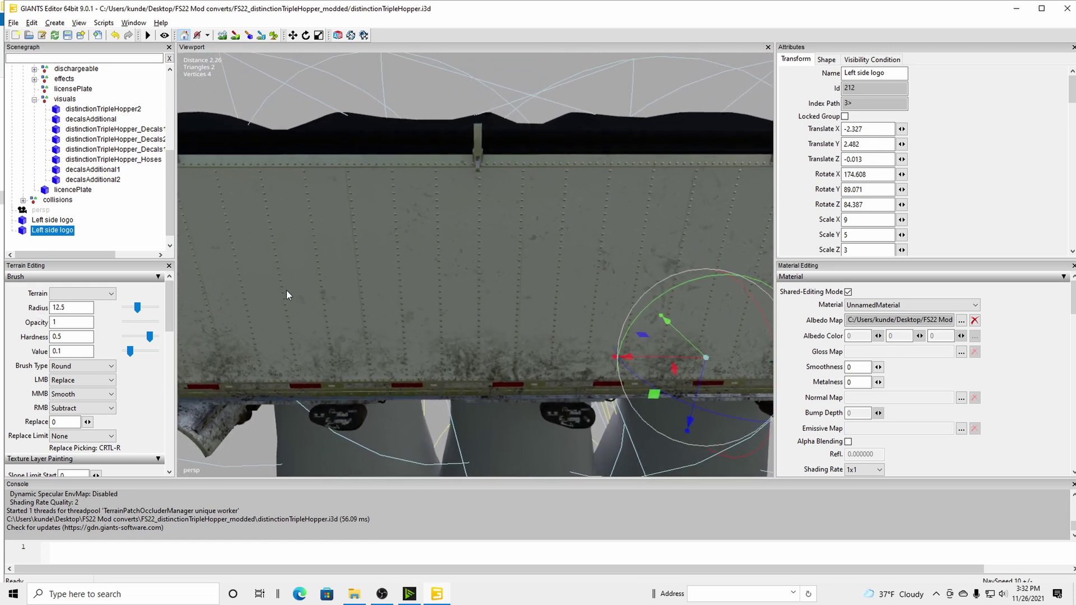
key(s)
key(s)
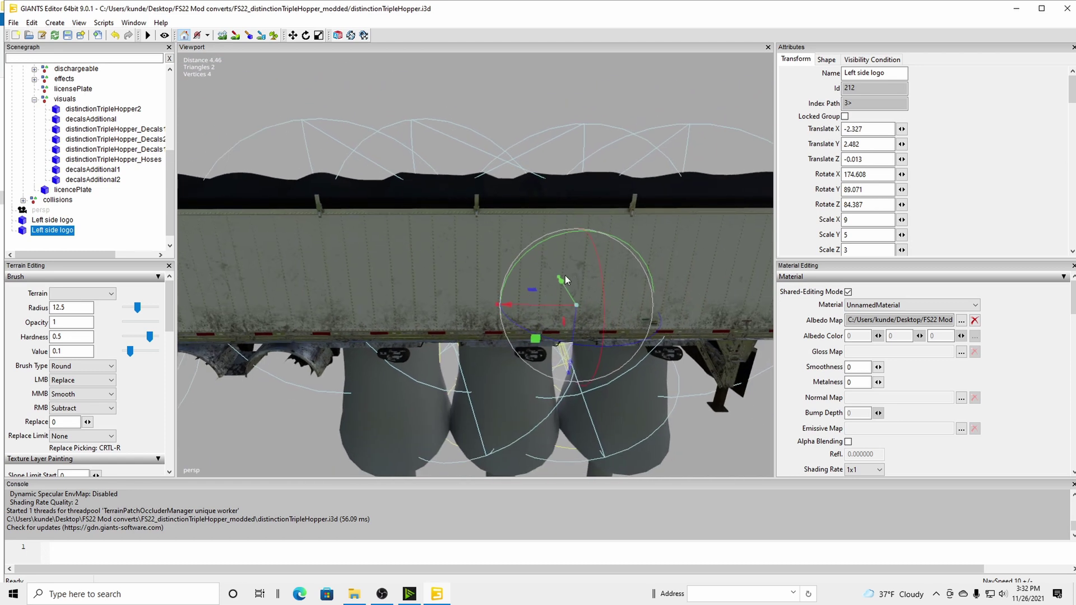
Set the copy at X -1.296, rotated 173.658, -89.067, -83.877, facing outward.
drag(563, 282, 535, 253)
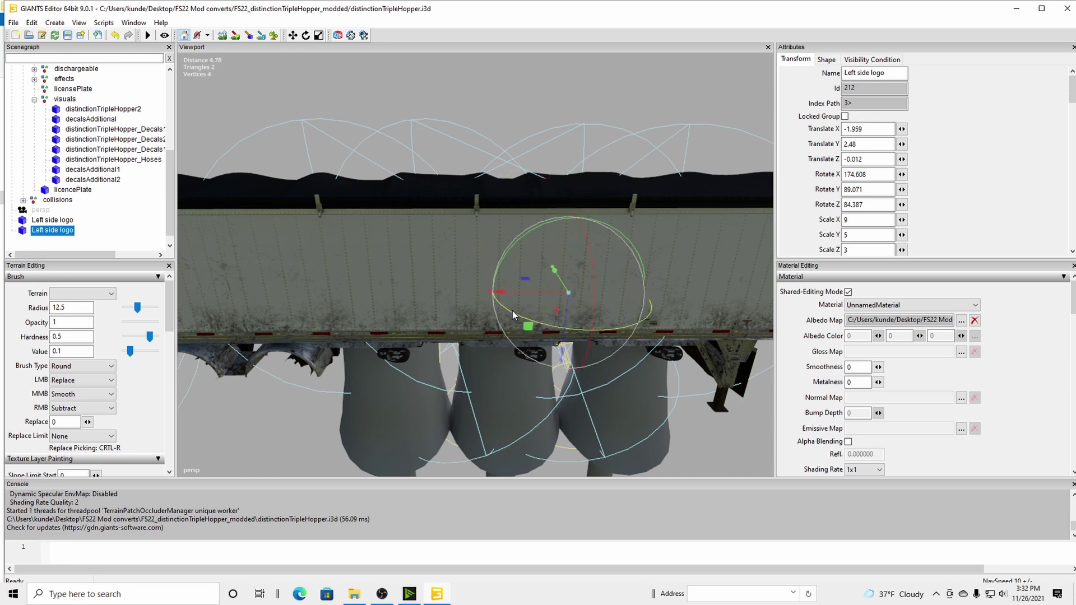
drag(512, 310, 680, 255)
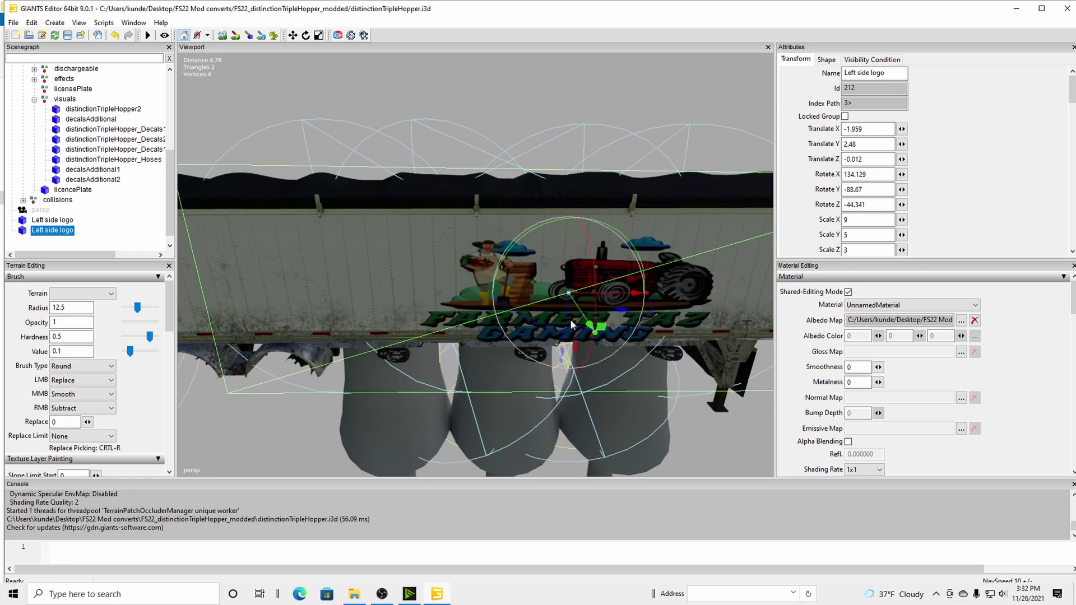
drag(594, 327, 593, 267)
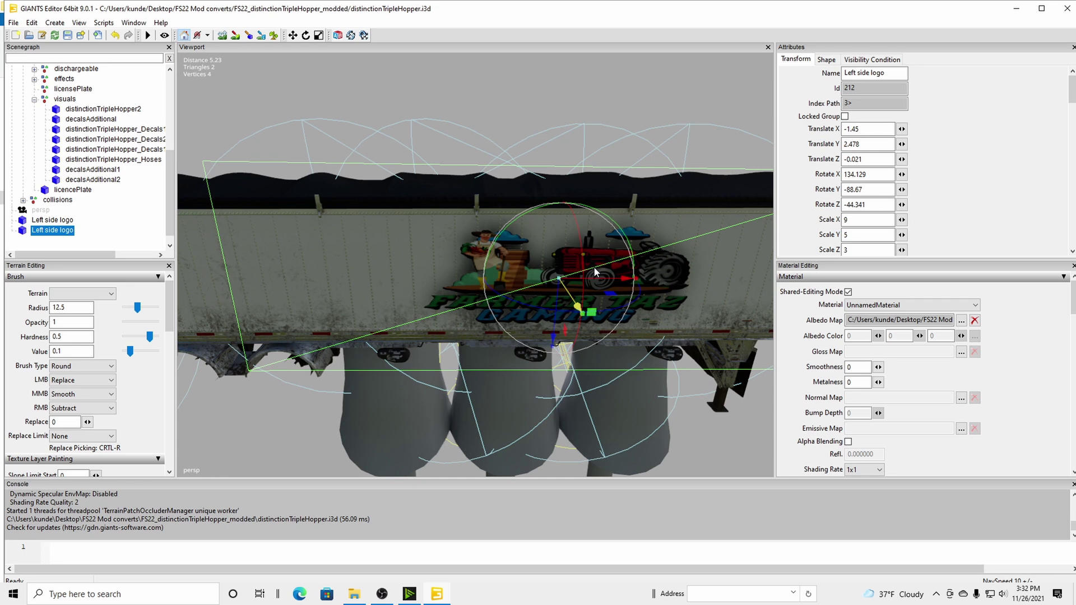
drag(593, 266, 593, 253)
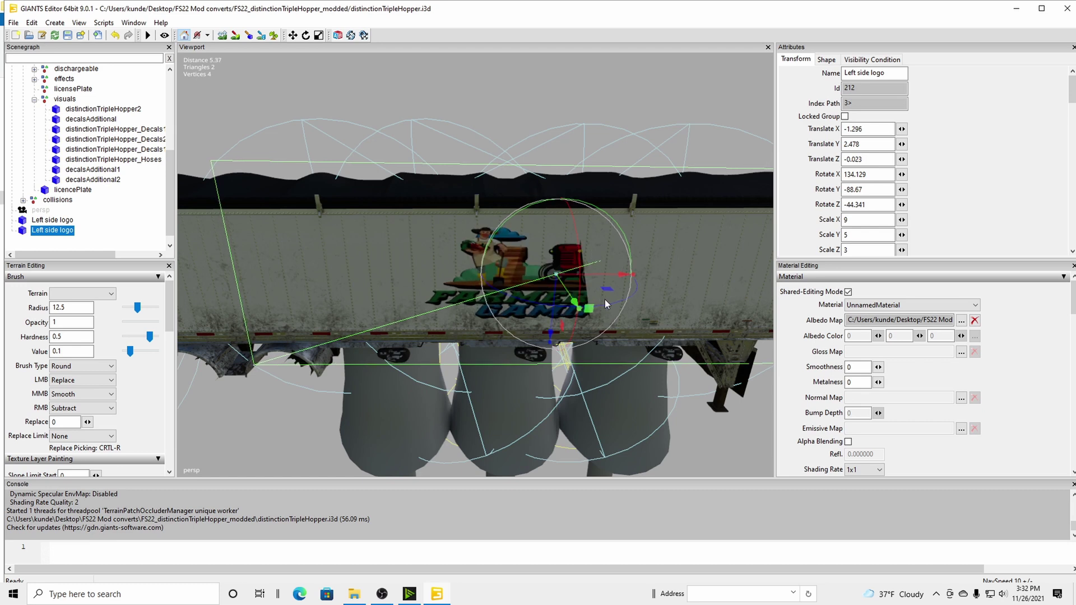
drag(604, 299, 605, 303)
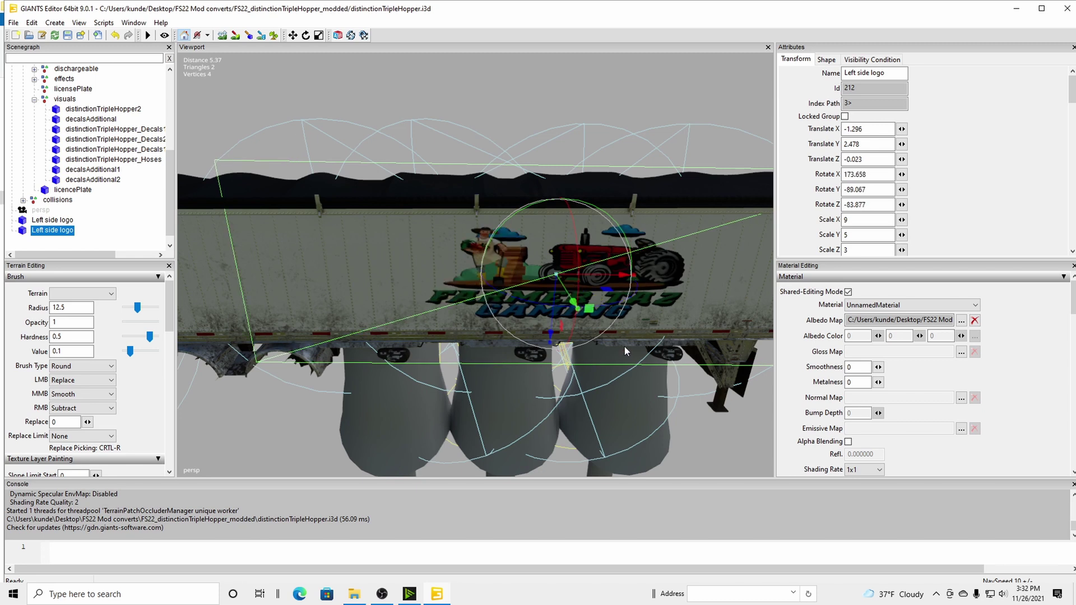
scroll(593, 399, up, 10)
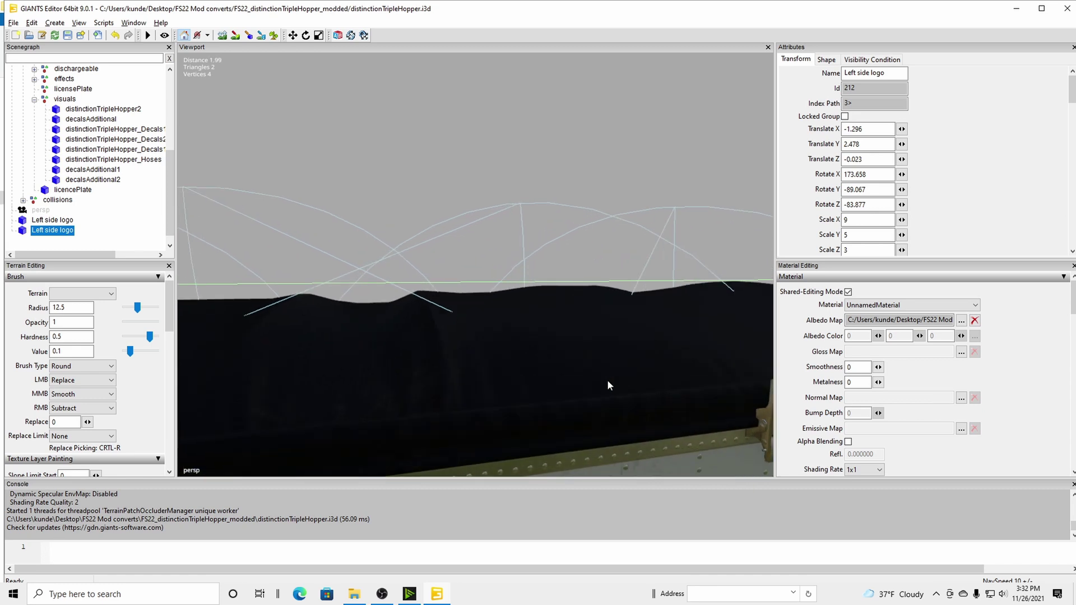
scroll(597, 457, up, 8)
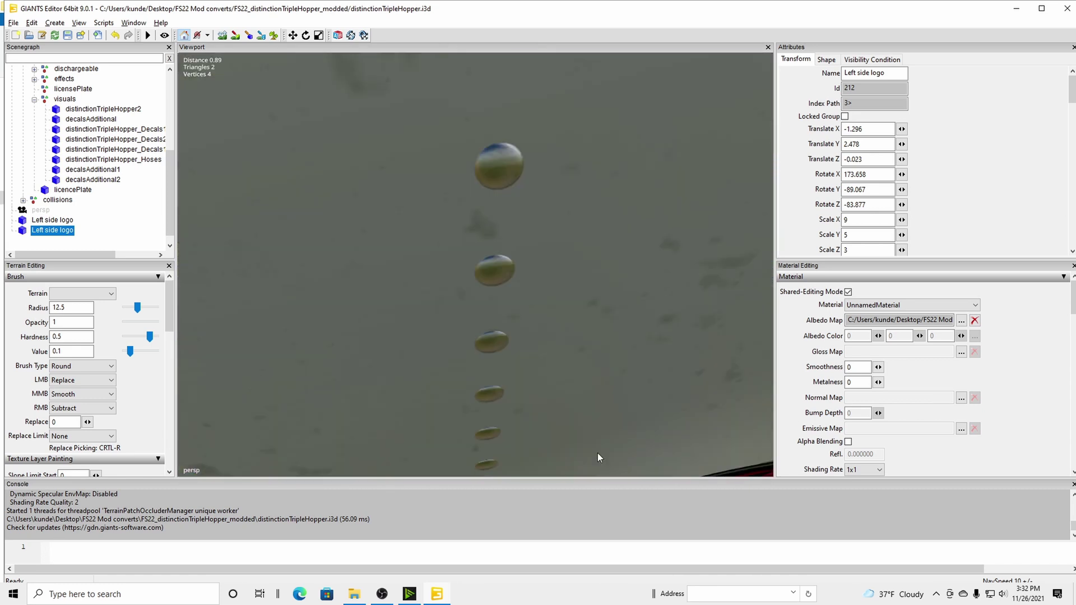
middle_drag(598, 453, 668, 375)
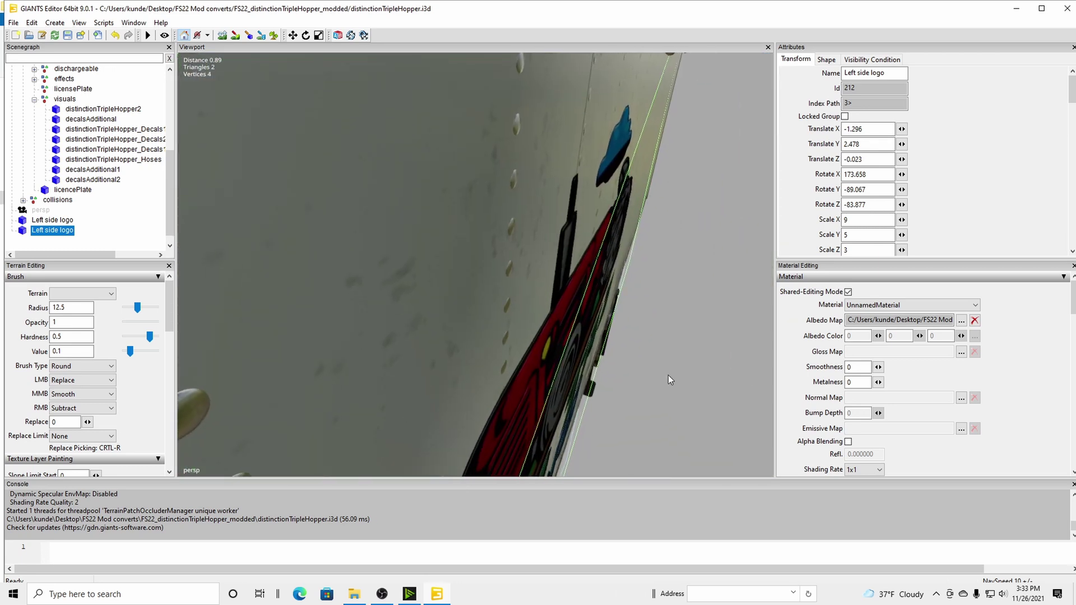
Rename the duplicate 'Left side logo' decal to 'Right side logo' and select it.
right_click(64, 232)
click(40, 231)
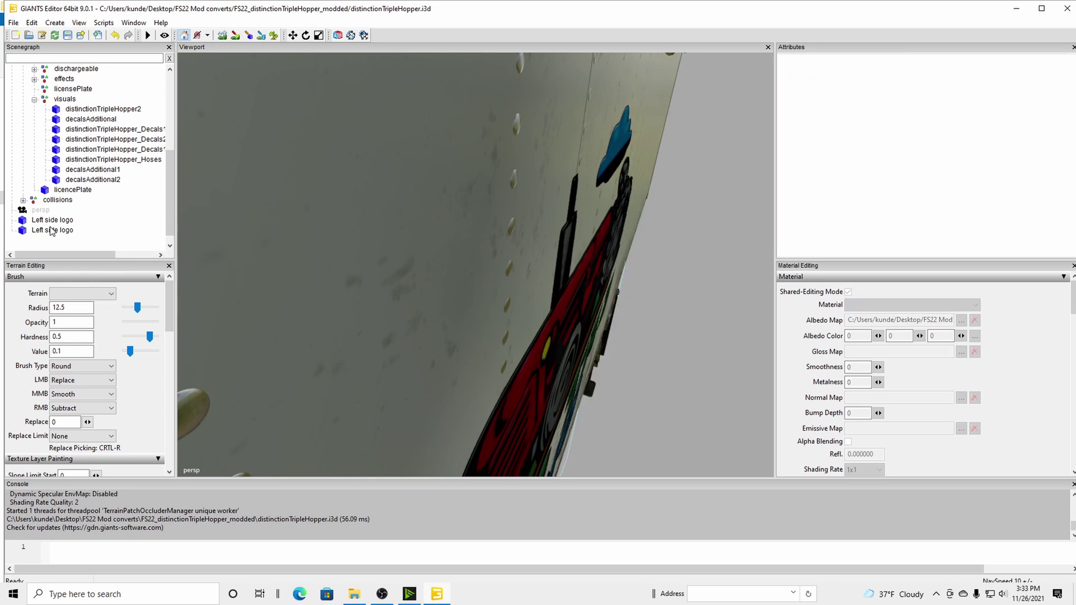
double_click(49, 231)
text(Right side logo)
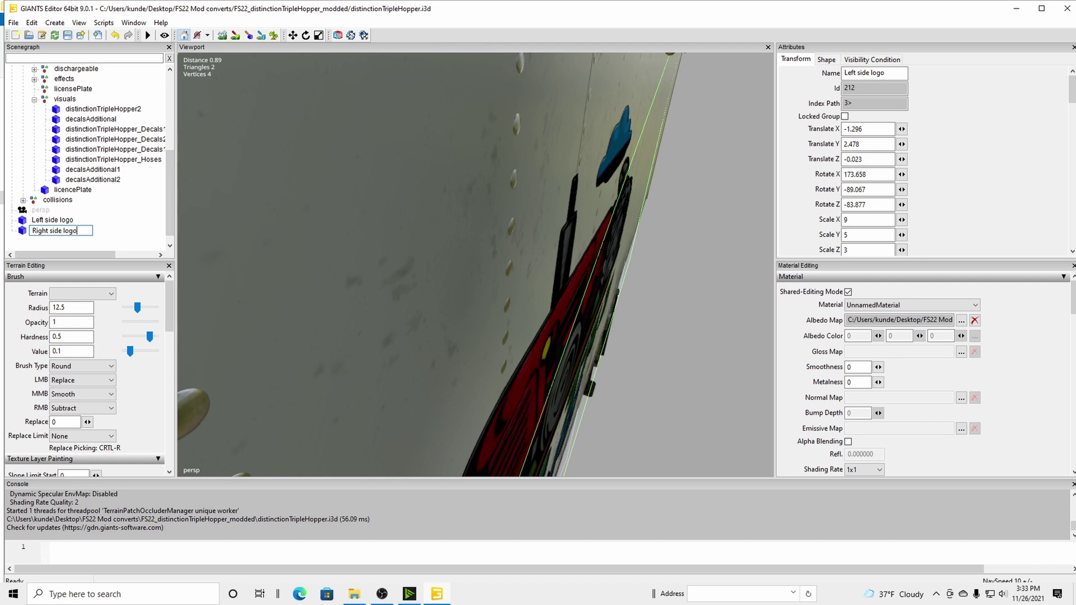
click(122, 231)
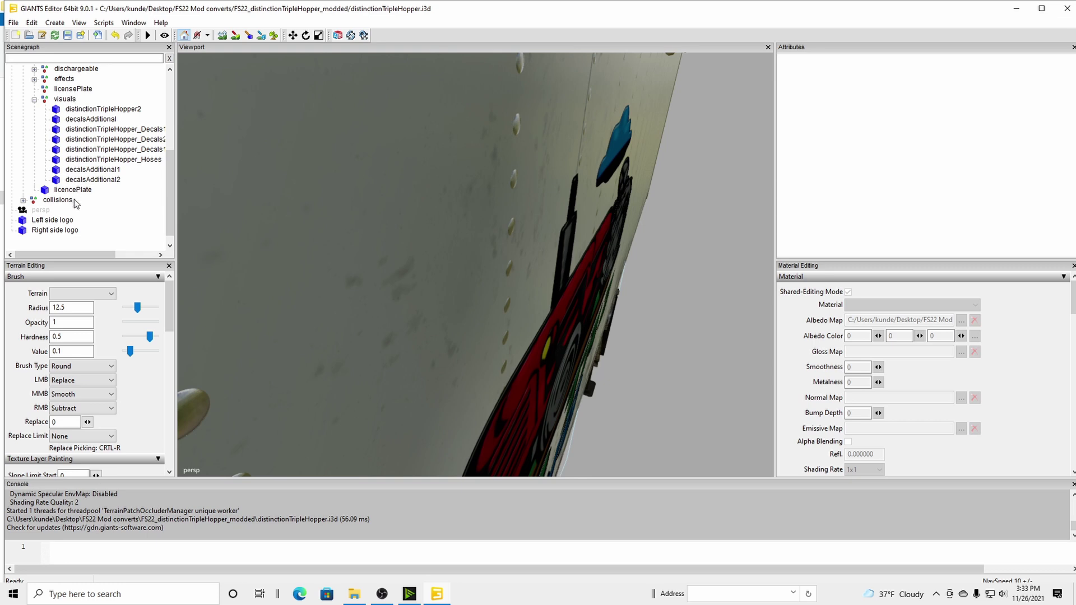
click(63, 233)
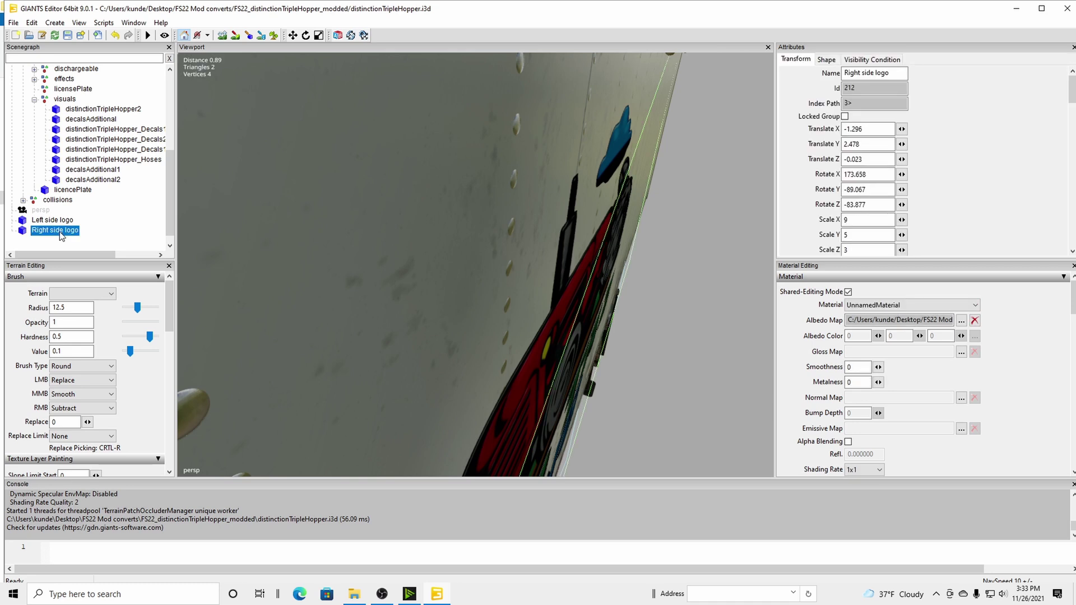
Cut both logo decals from the scene root, paste them into the visuals group, and save.
ctrl+click(66, 224)
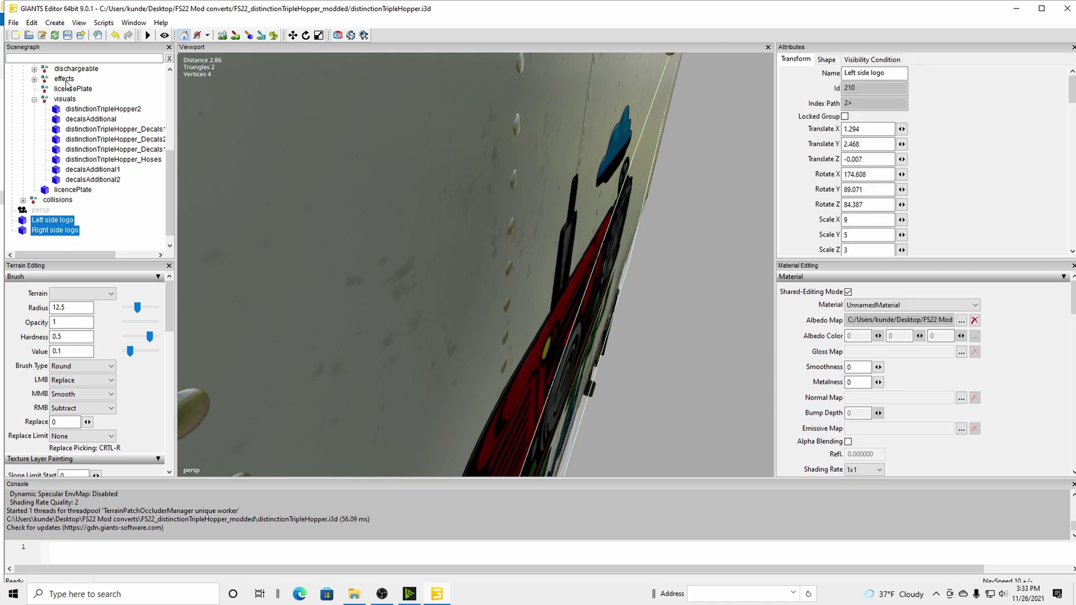
click(32, 23)
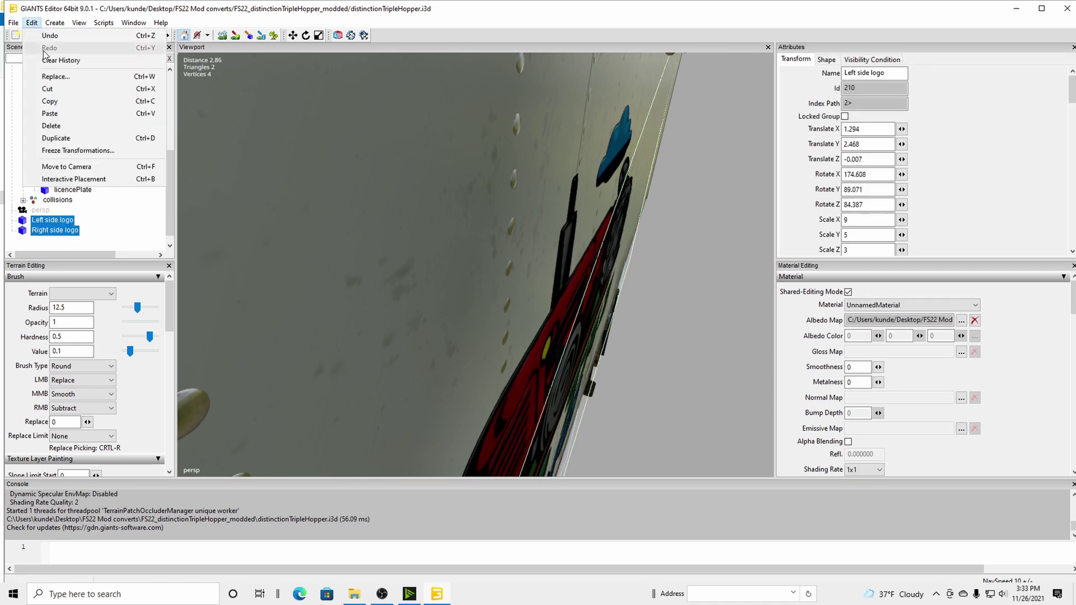
click(53, 89)
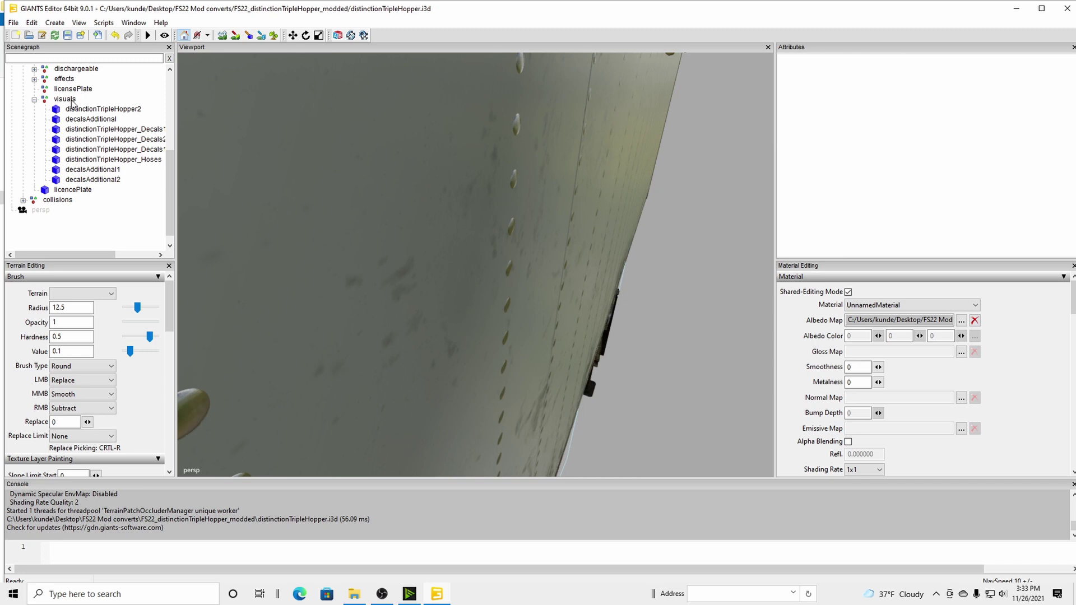
click(64, 99)
click(32, 22)
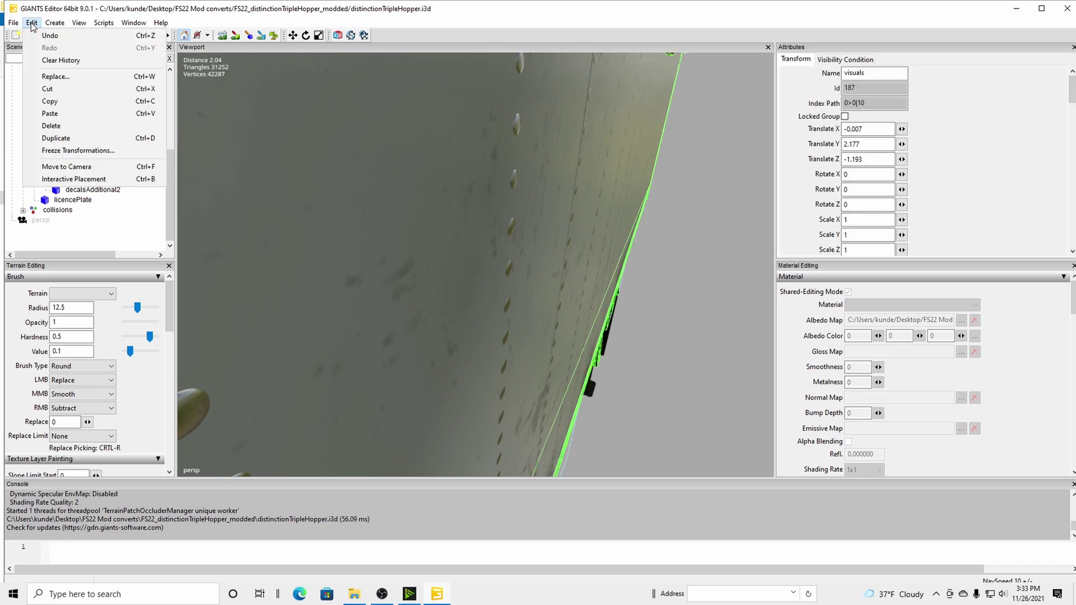
click(49, 114)
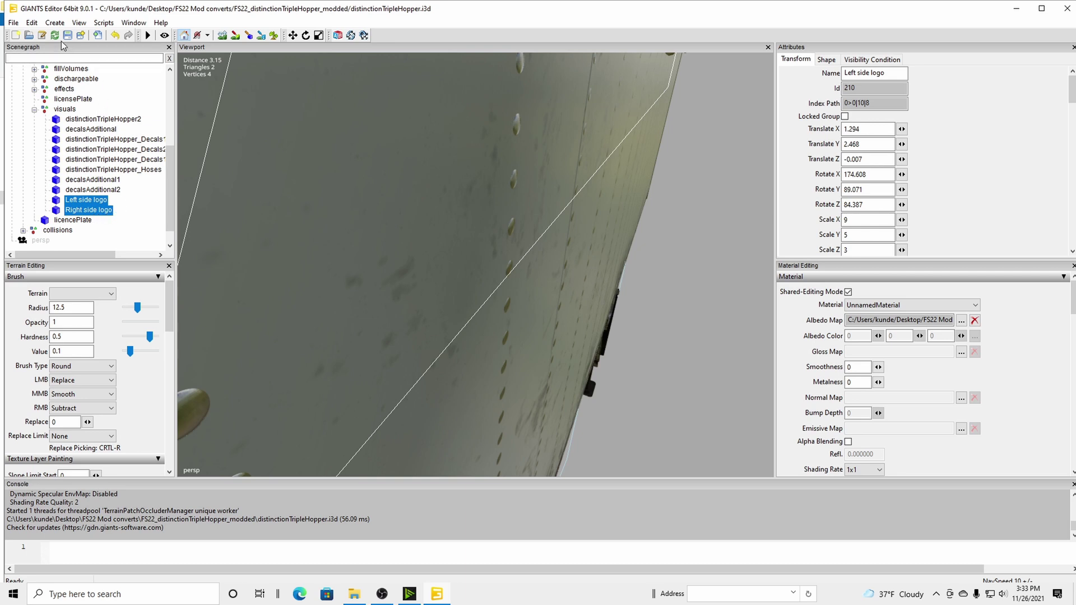
click(15, 24)
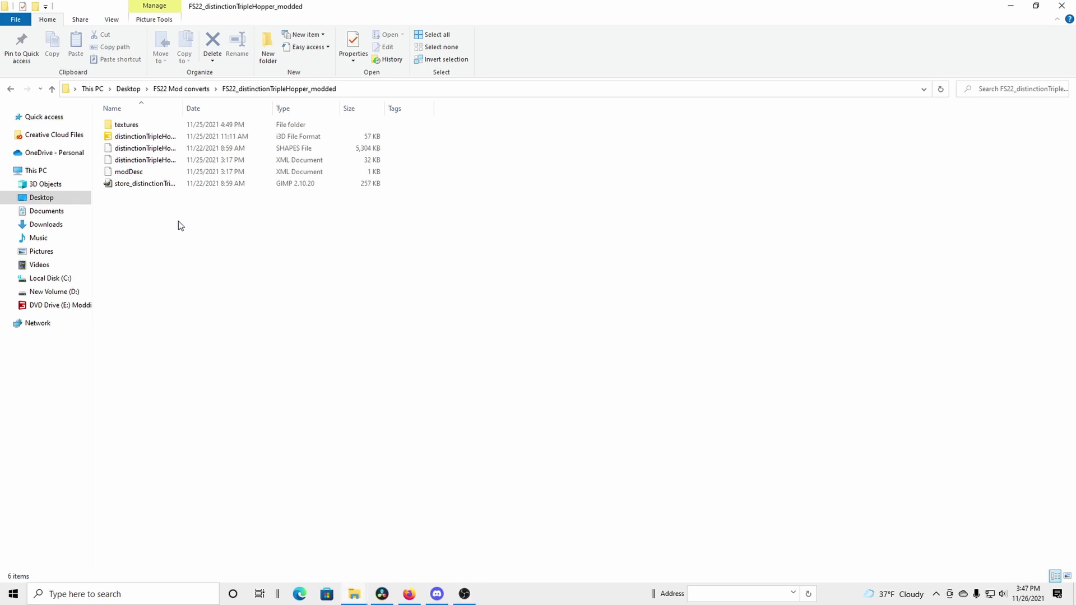
Zip every file in the mod folder as FS22_distinctionTripleHopper_modded and select the new zip.
key(ctrl+a)
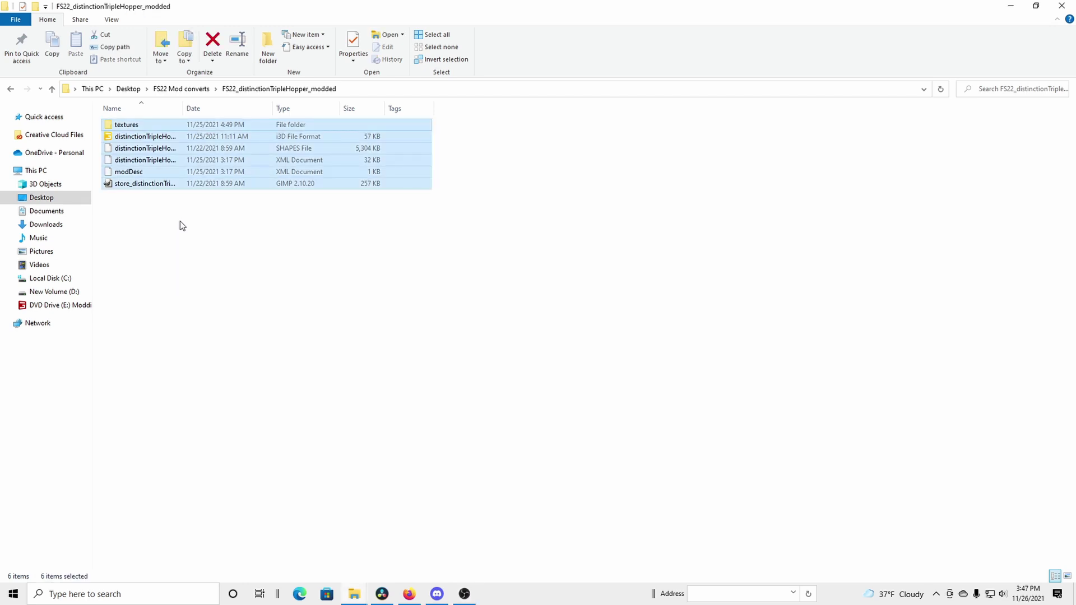
right_click(189, 169)
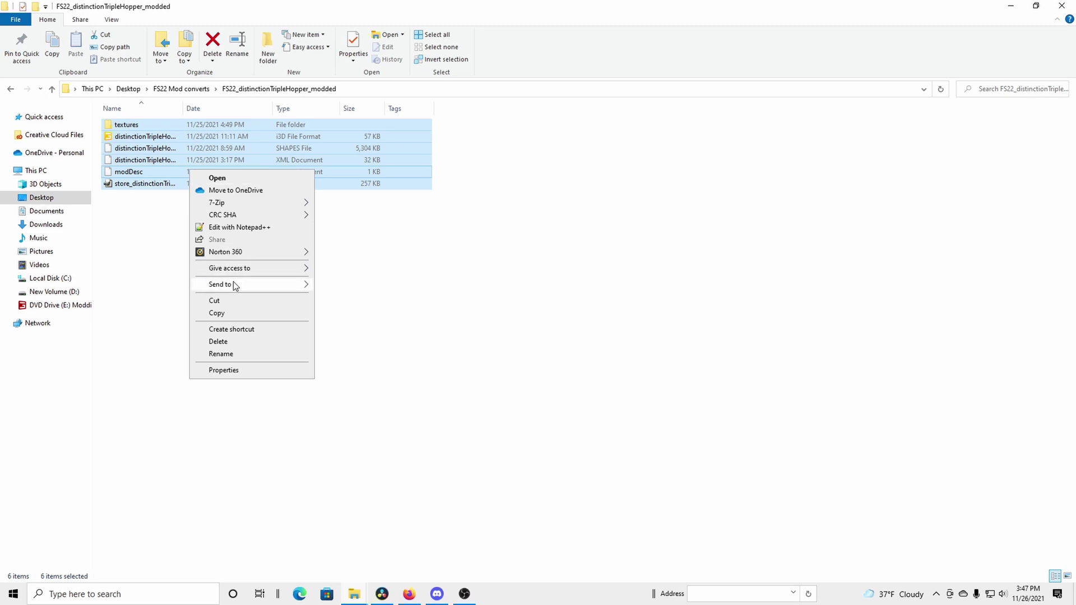
mouse_move(233, 284)
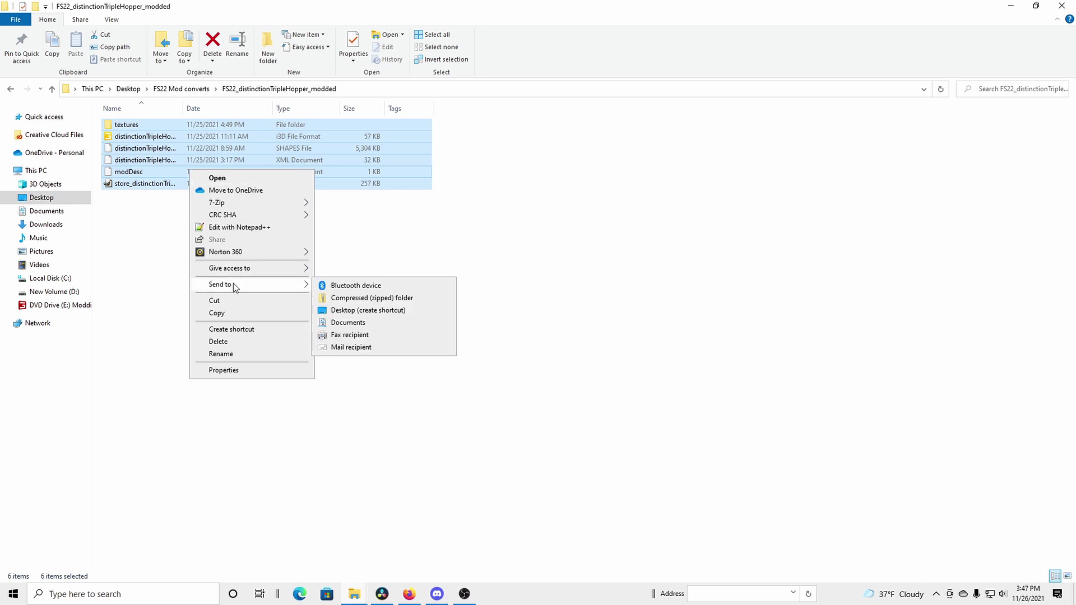
click(347, 300)
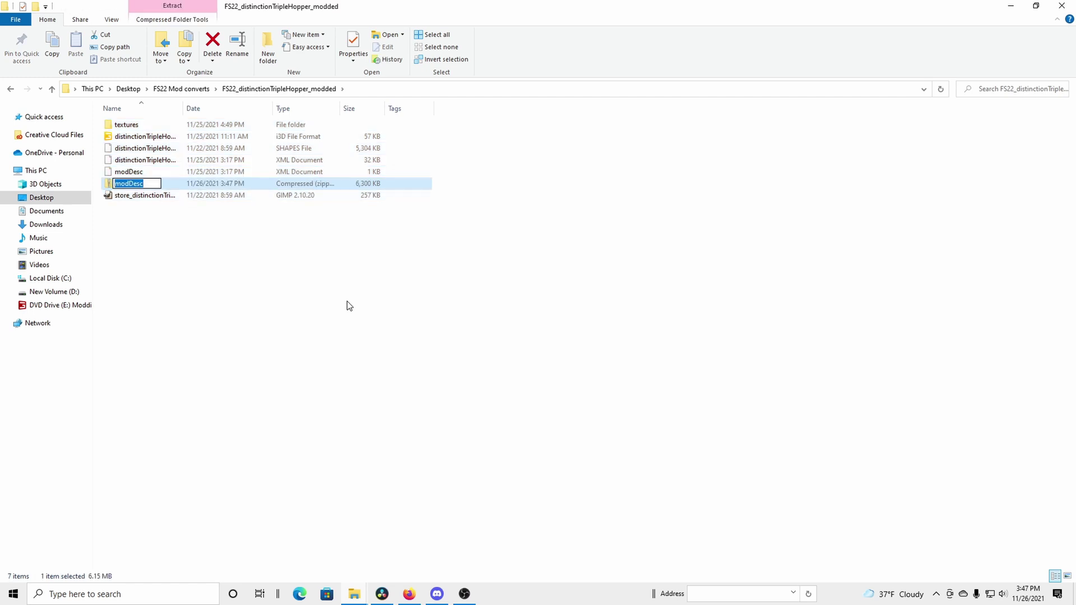
text(FS22_distinctionTriple Hopper_modded)
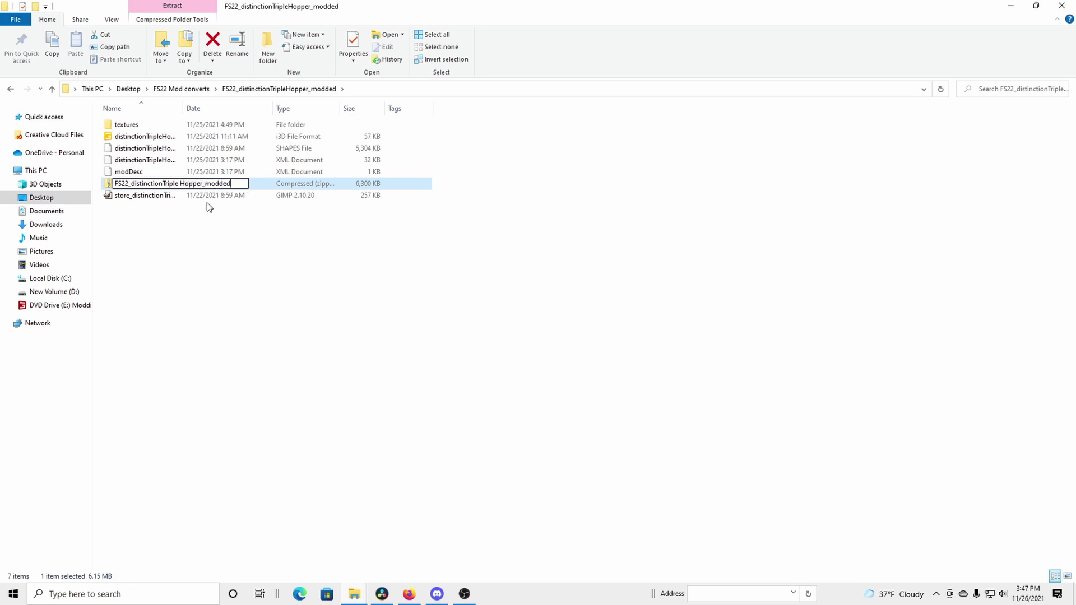
click(183, 182)
key(BackSpace)
key(Return)
click(210, 224)
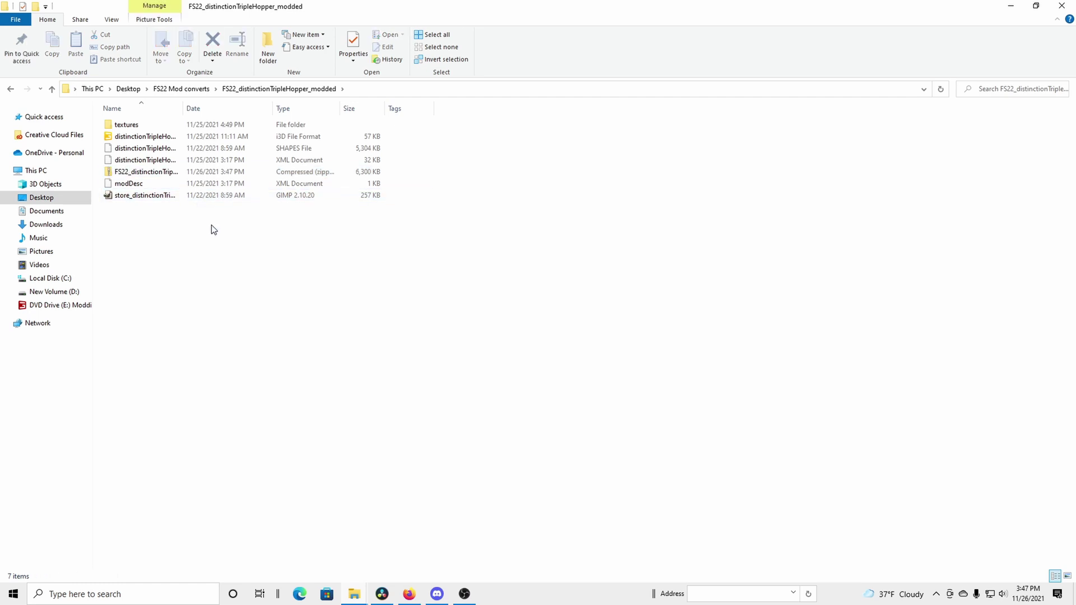
click(207, 176)
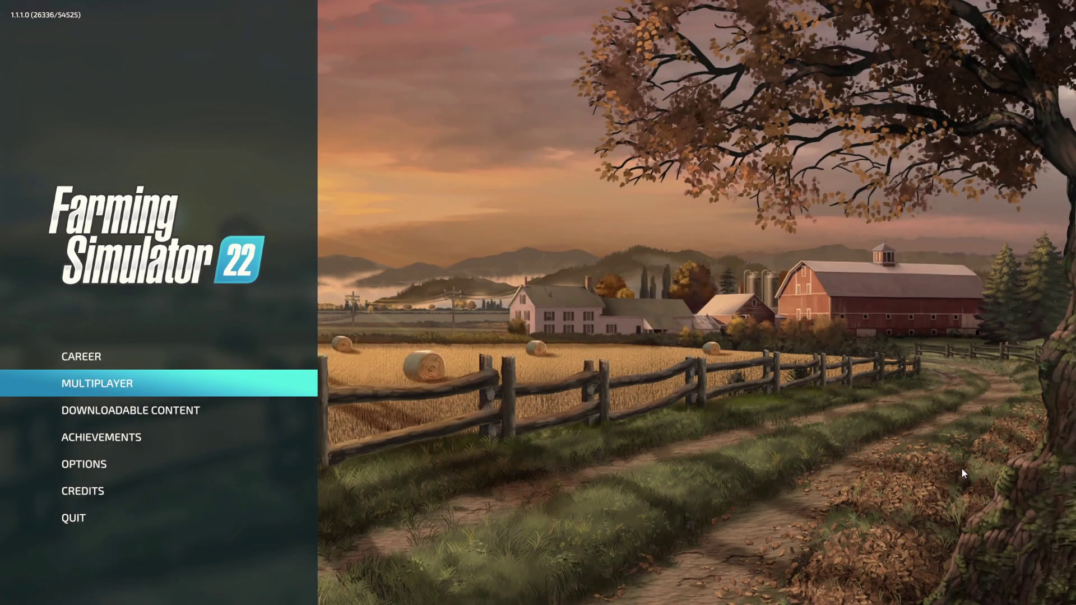
In Career, pick Game save 1 and tick the Triple Hopper Modded mod.
click(139, 355)
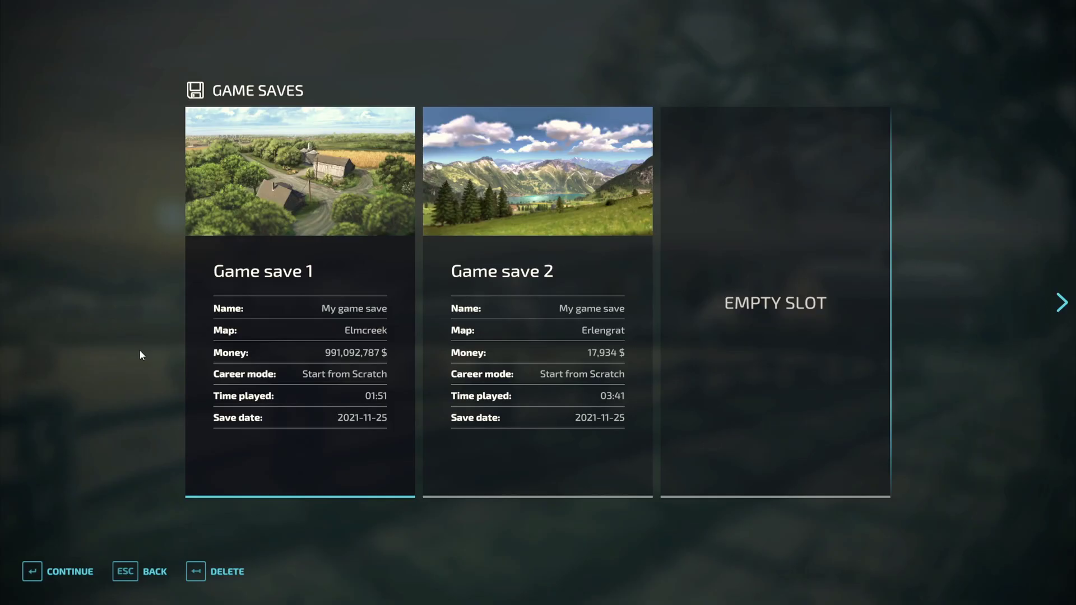
click(255, 340)
scroll(456, 314, down, 5)
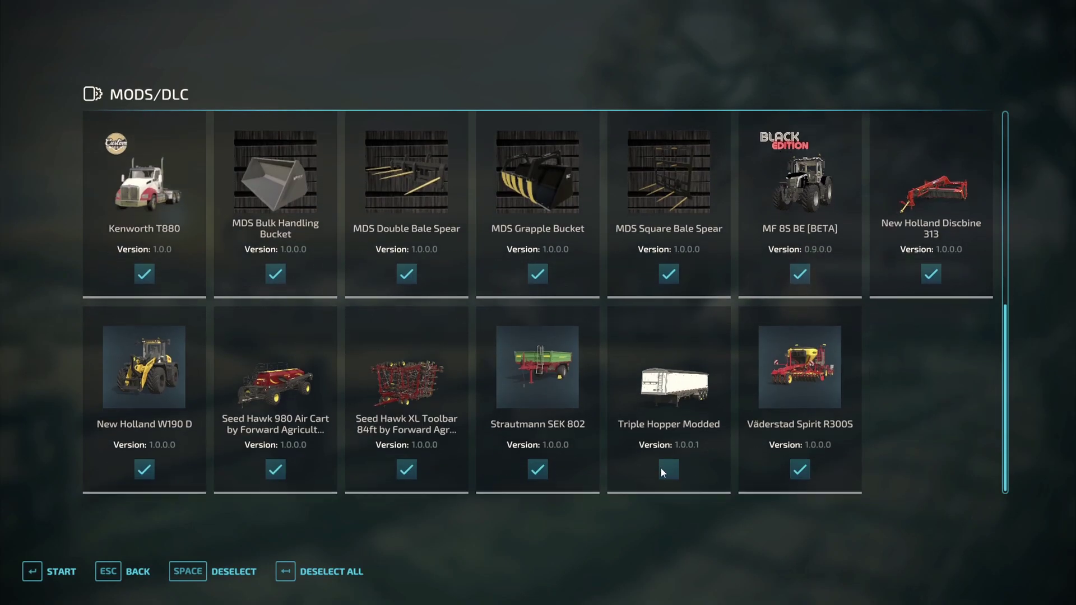
click(665, 468)
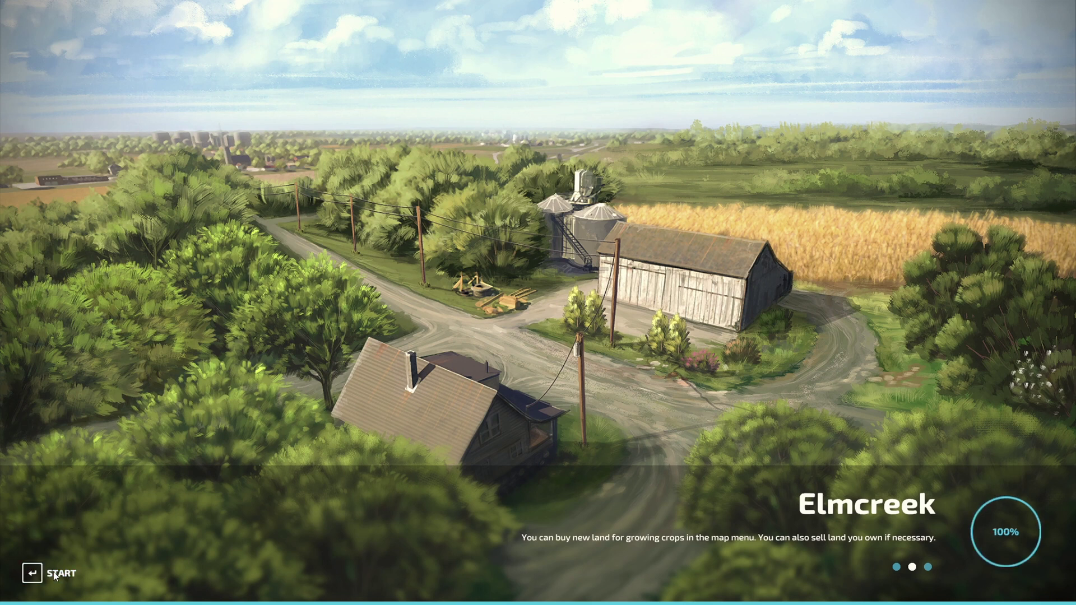
Enter the Elmcreek game and open the Lode King Distinction Triple Hopper modded in the shop's Tools > Trailers.
click(52, 571)
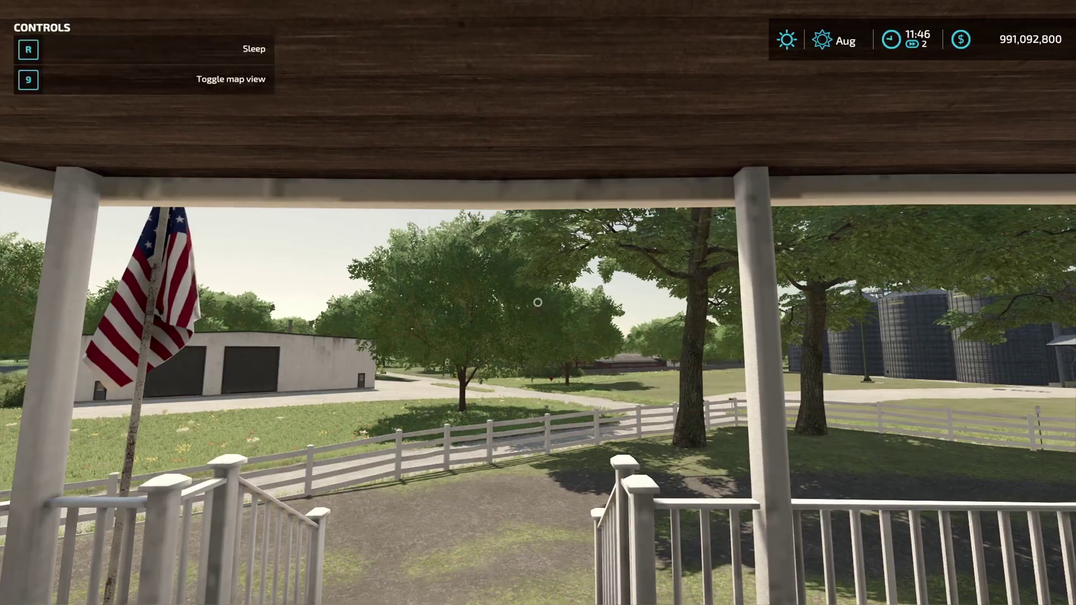
key(p)
click(50, 212)
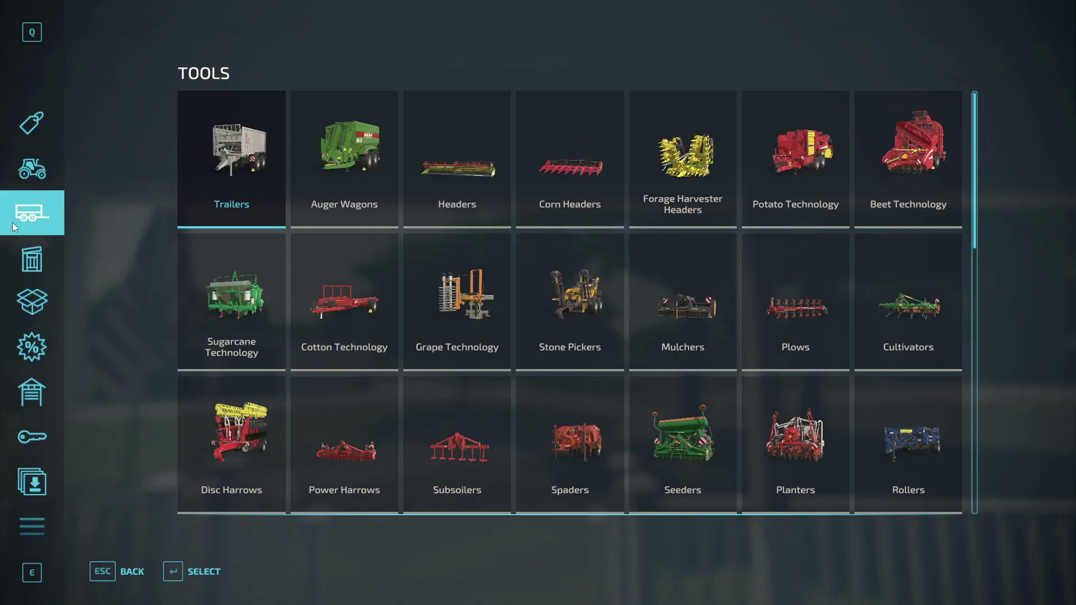
click(200, 174)
scroll(274, 270, down, 8)
scroll(274, 270, down, 15)
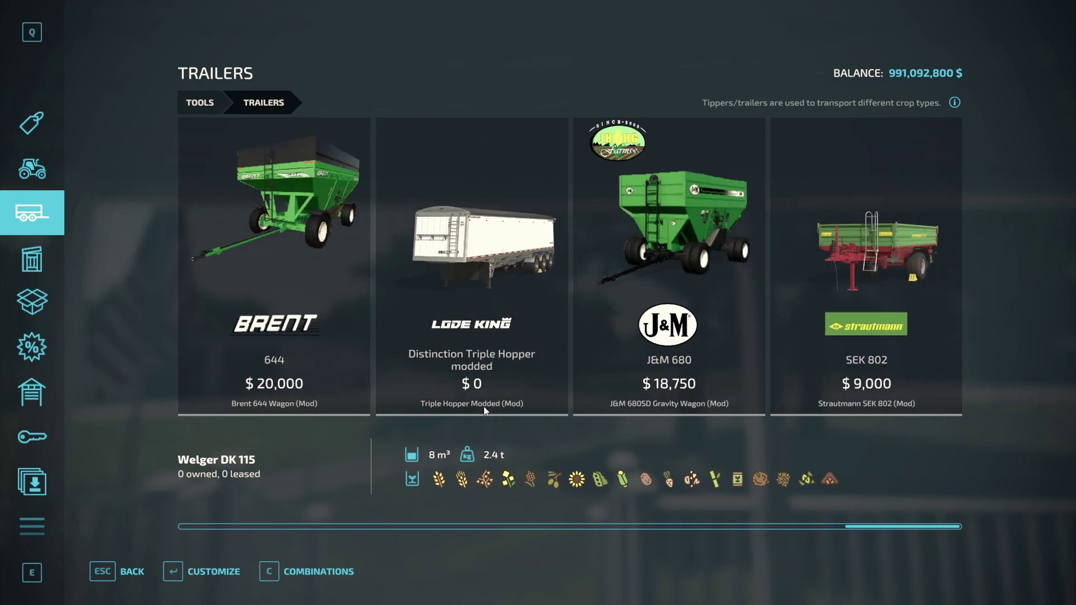
click(477, 239)
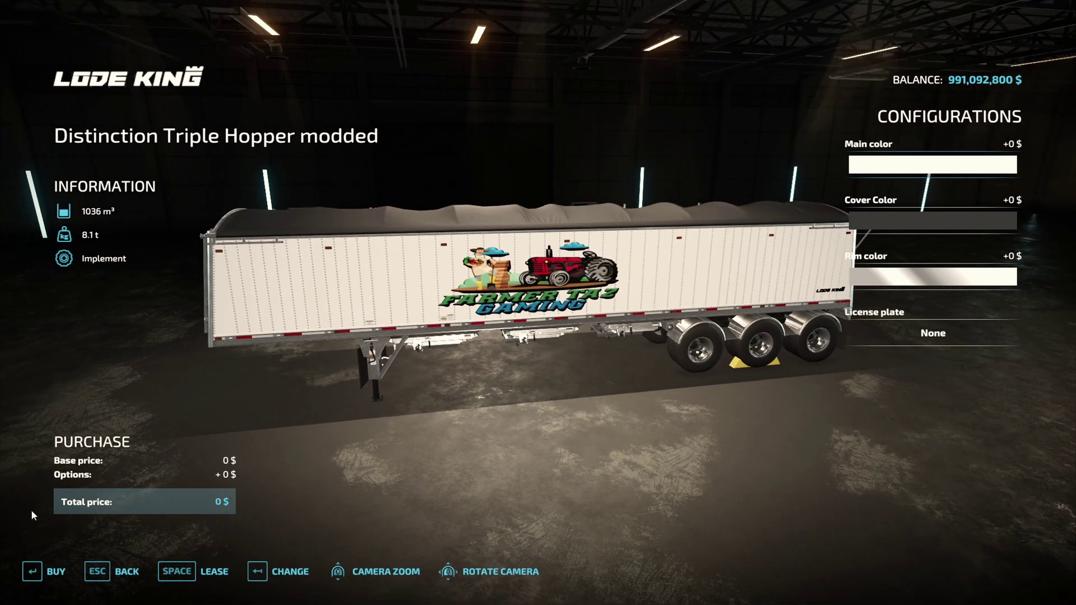
Buy the Distinction Triple Hopper modded trailer for $0 and dismiss the confirmation.
click(55, 570)
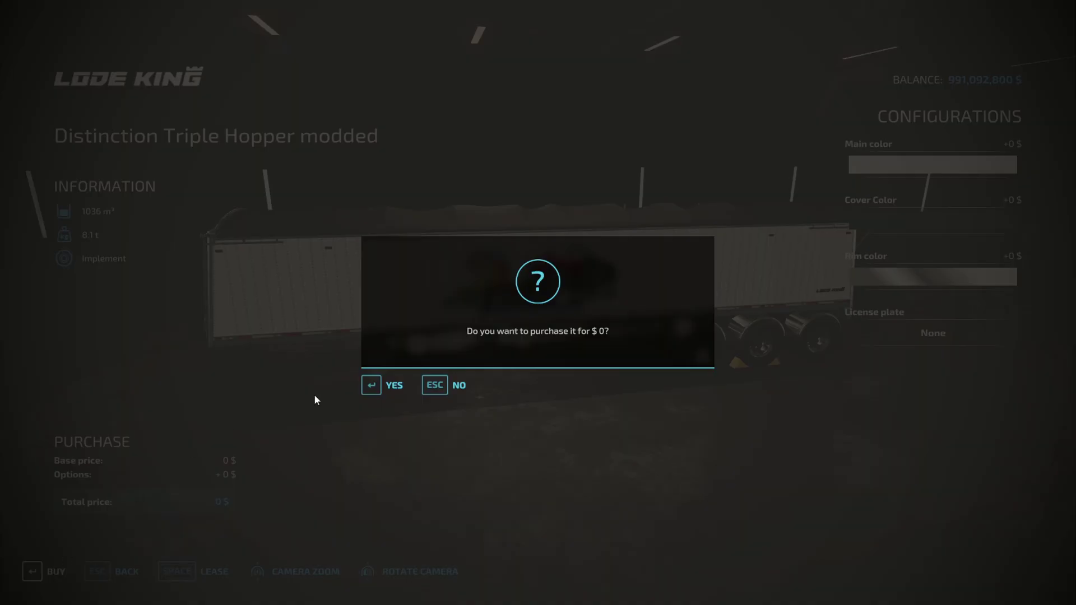
click(394, 383)
click(377, 381)
Close the shop and teleport to the Vehicle Shop from the map.
key(Escape)
key(Escape)
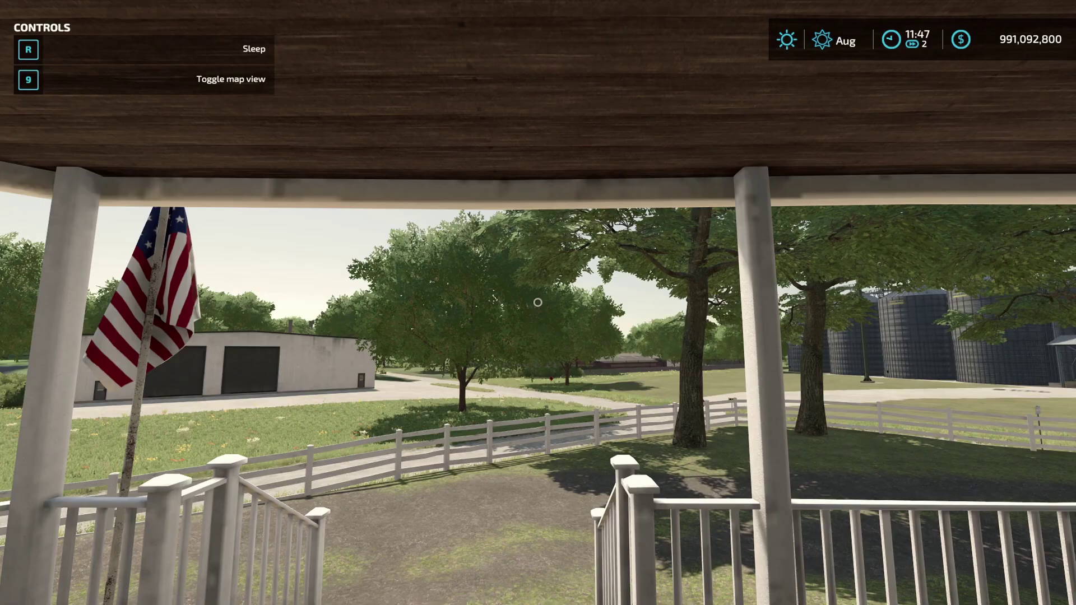
key(Escape)
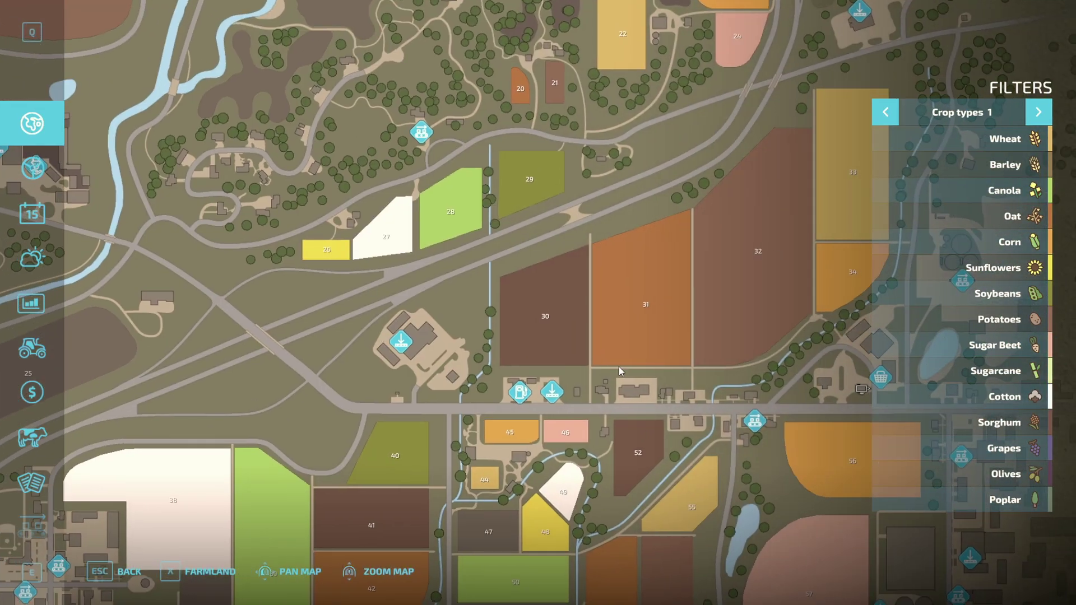
drag(631, 375, 462, 369)
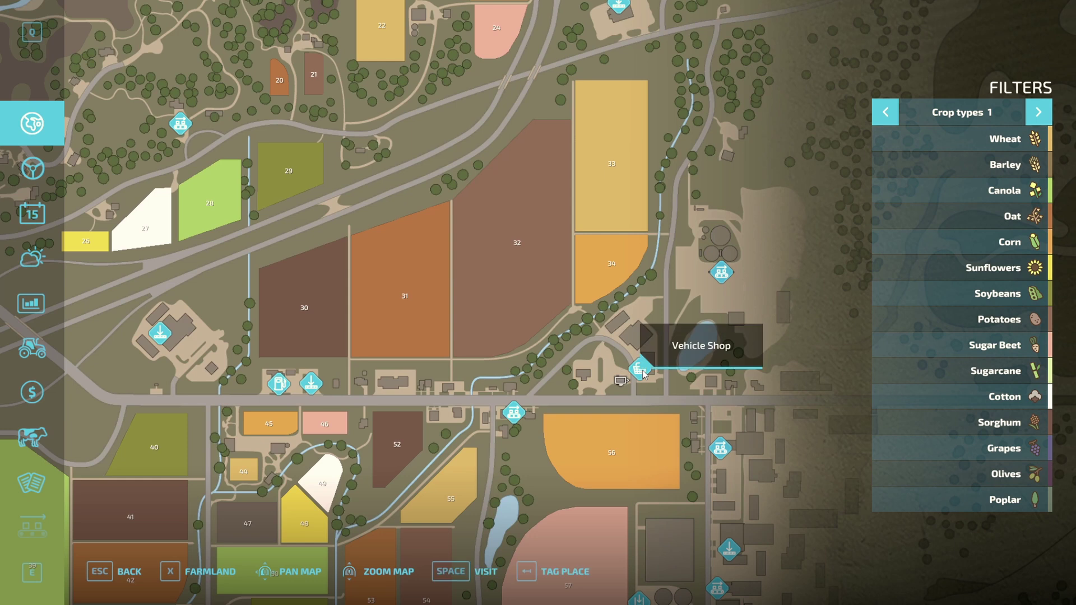
key(space)
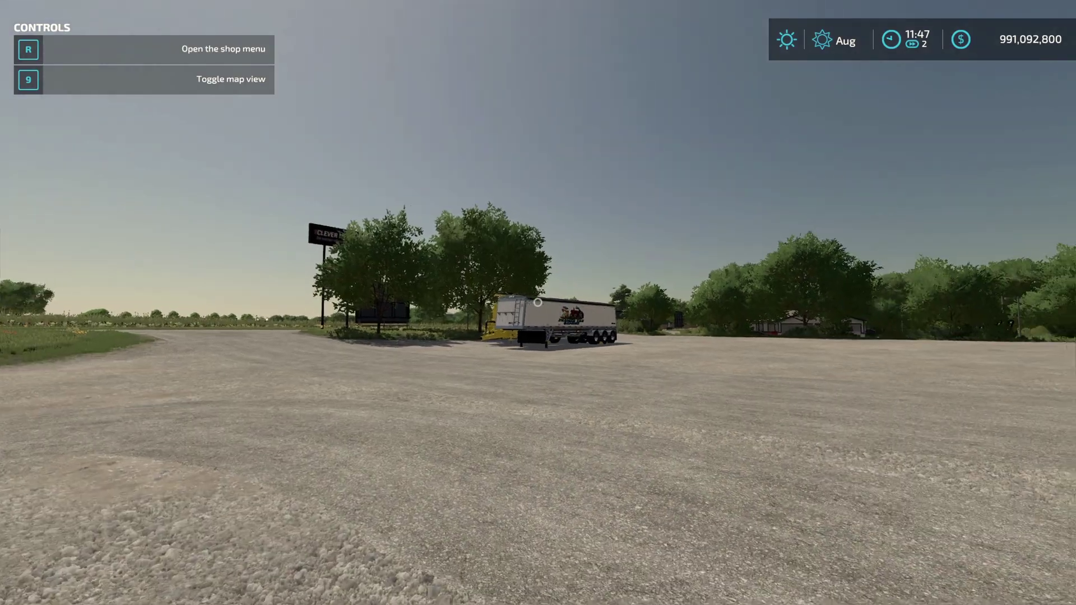
key(w)
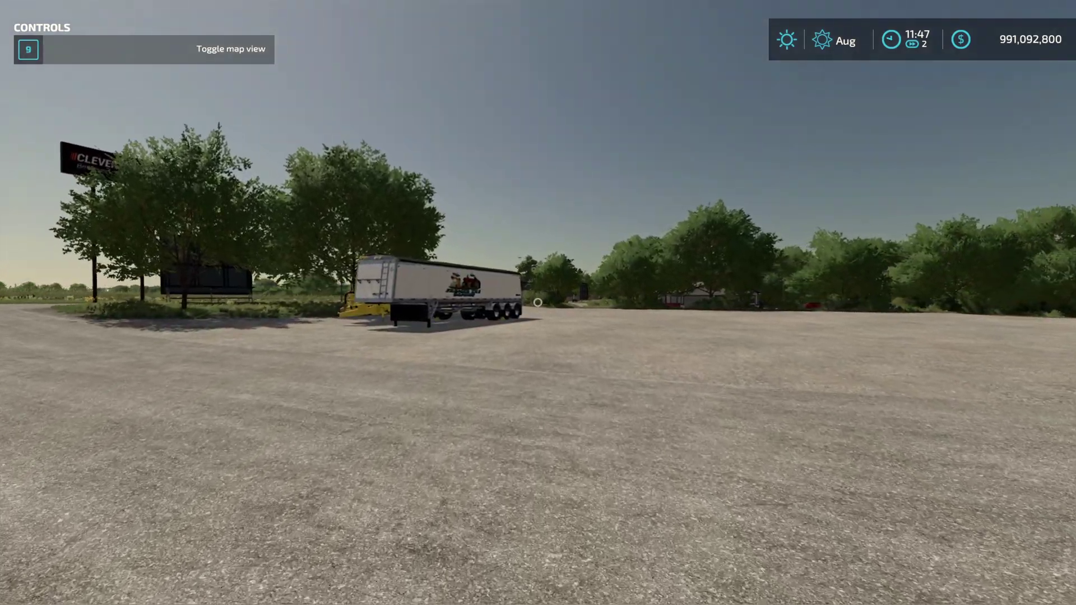
key(w)
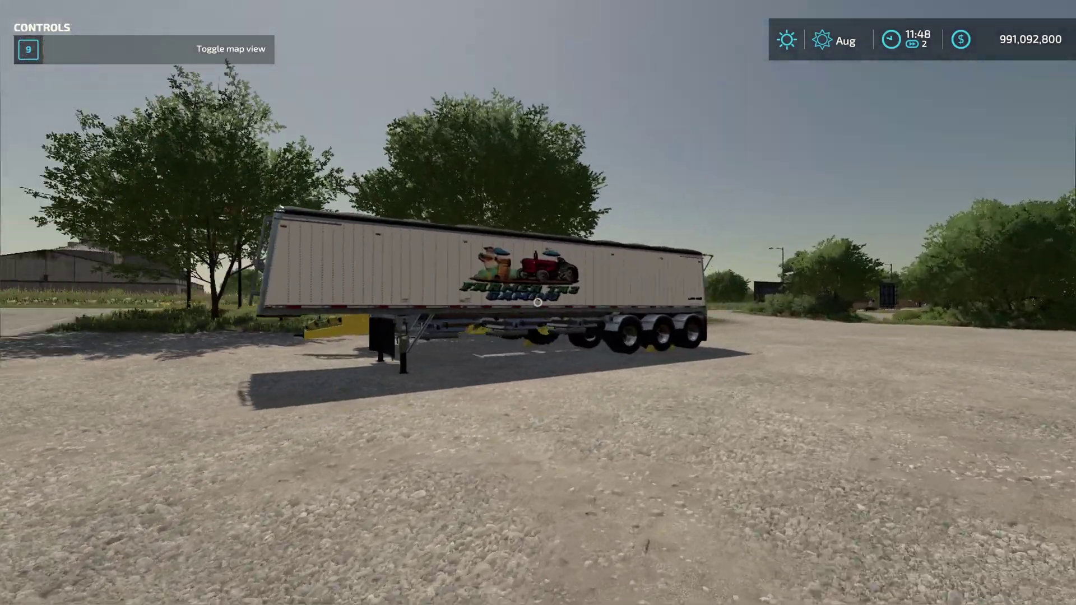
key(w)
key(w)
key(a)
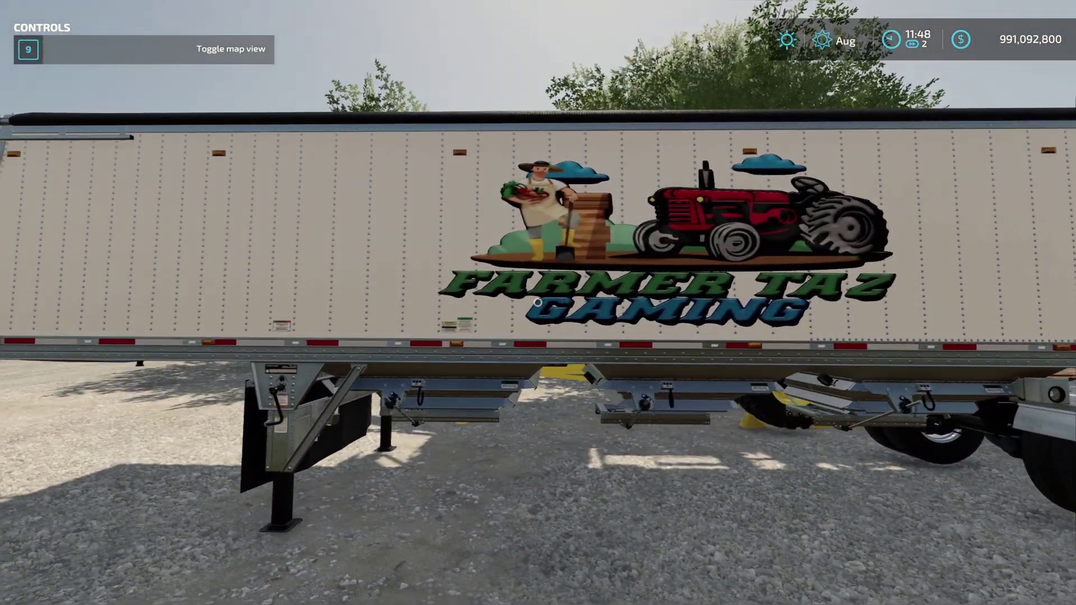
key(s)
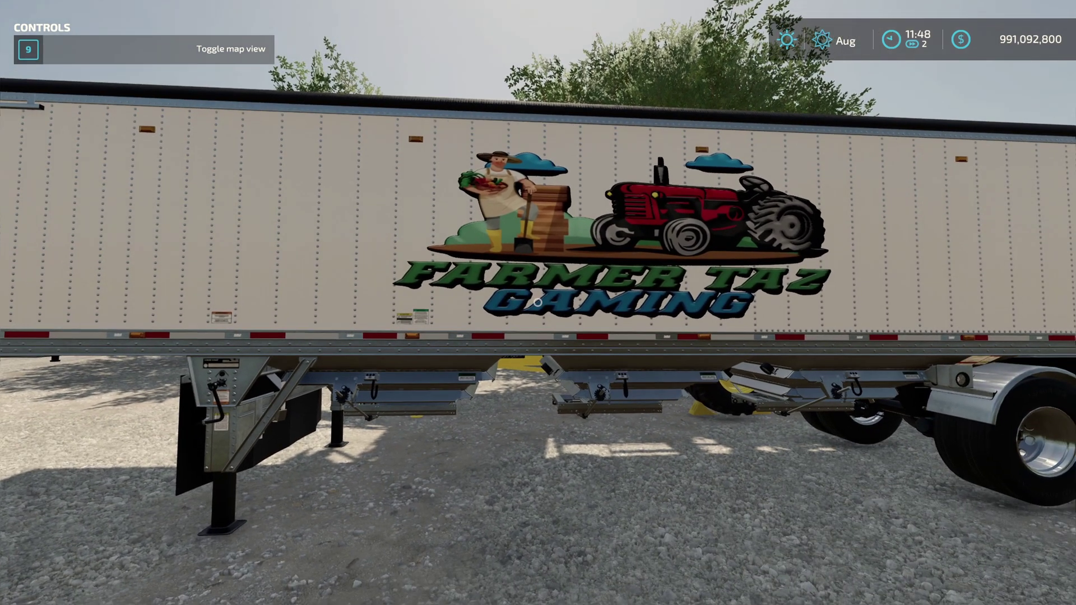
key(w)
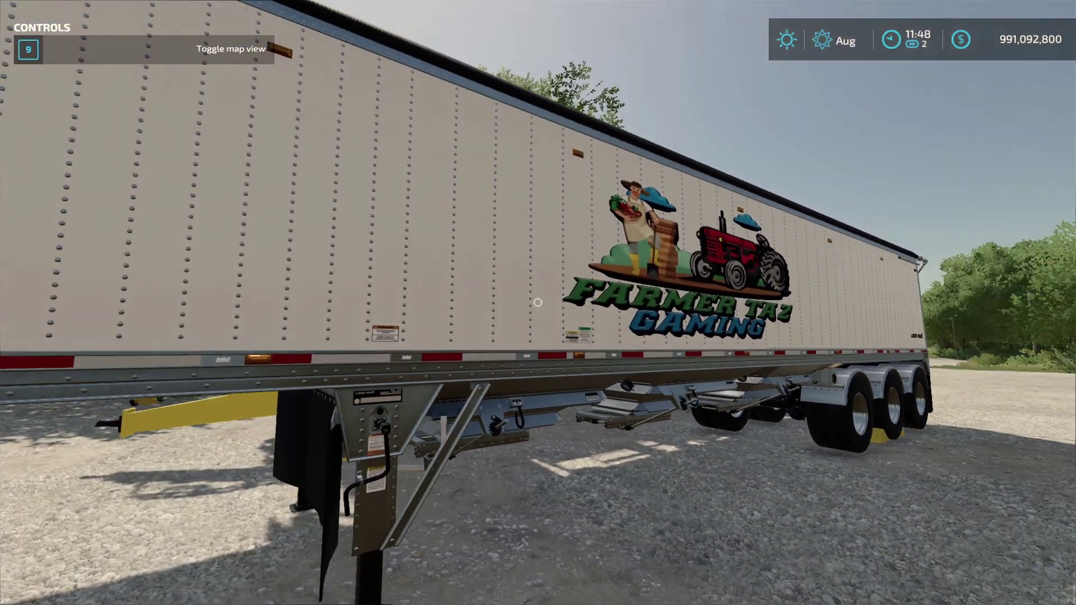
key(a)
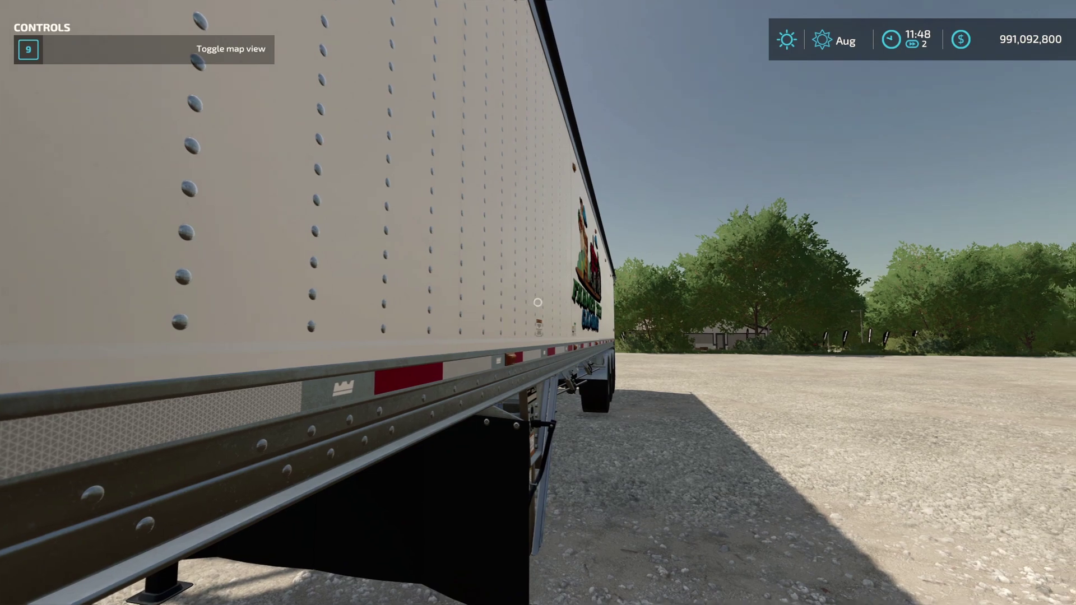
key(s)
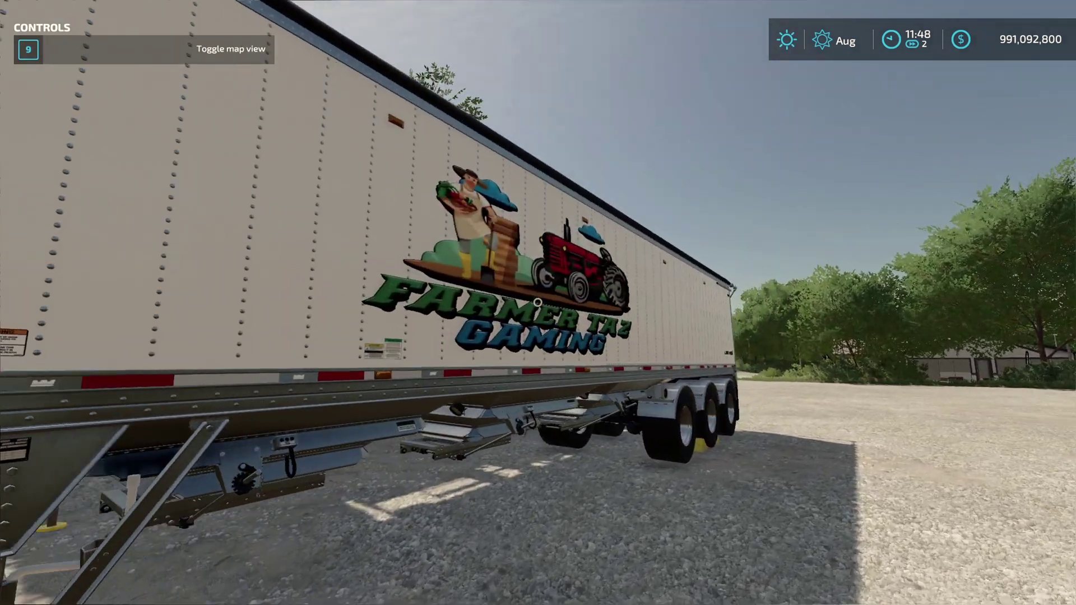
key(w)
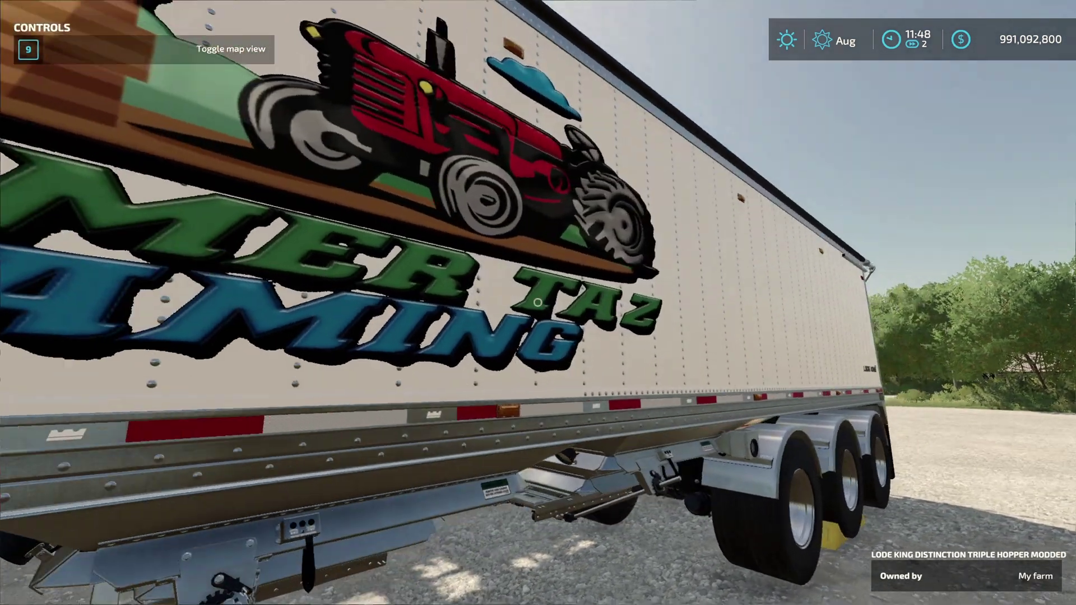
key(w)
key(s)
key(d)
key(w)
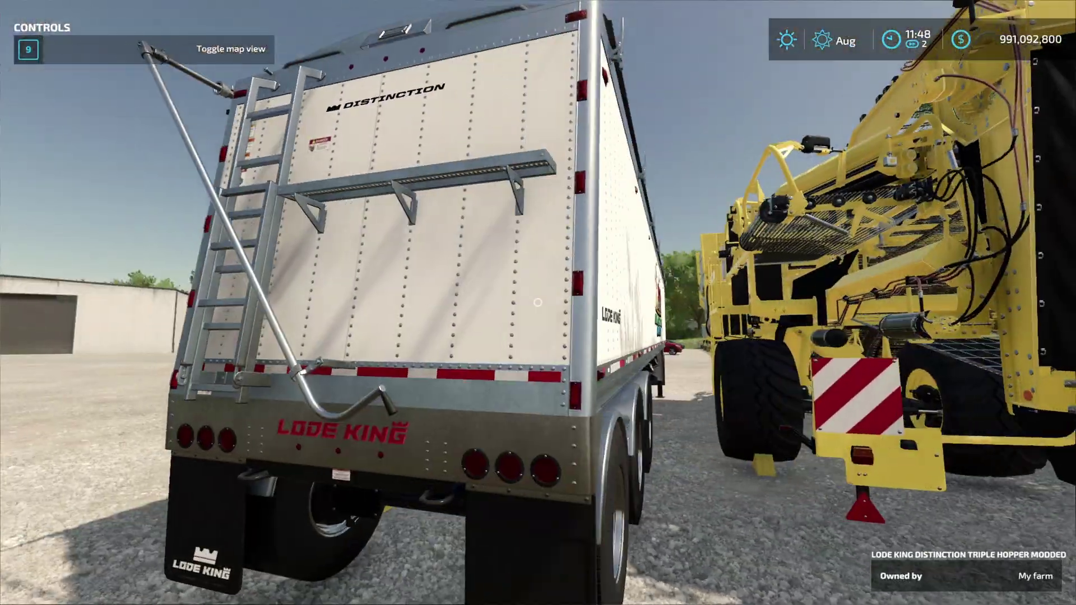
key(w)
key(s)
key(a)
key(w)
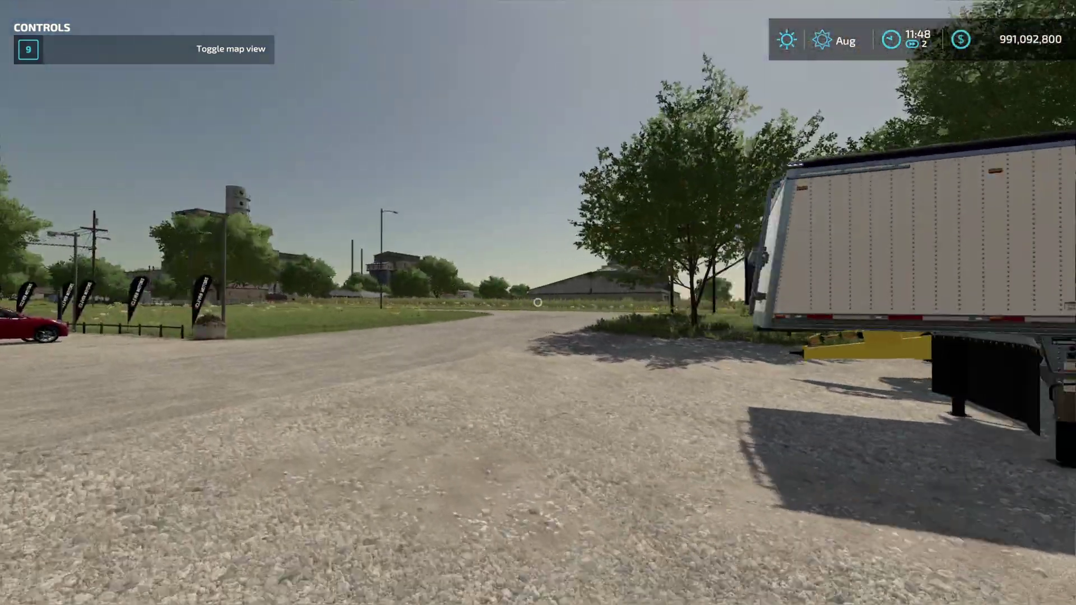
mouse_move(537, 302)
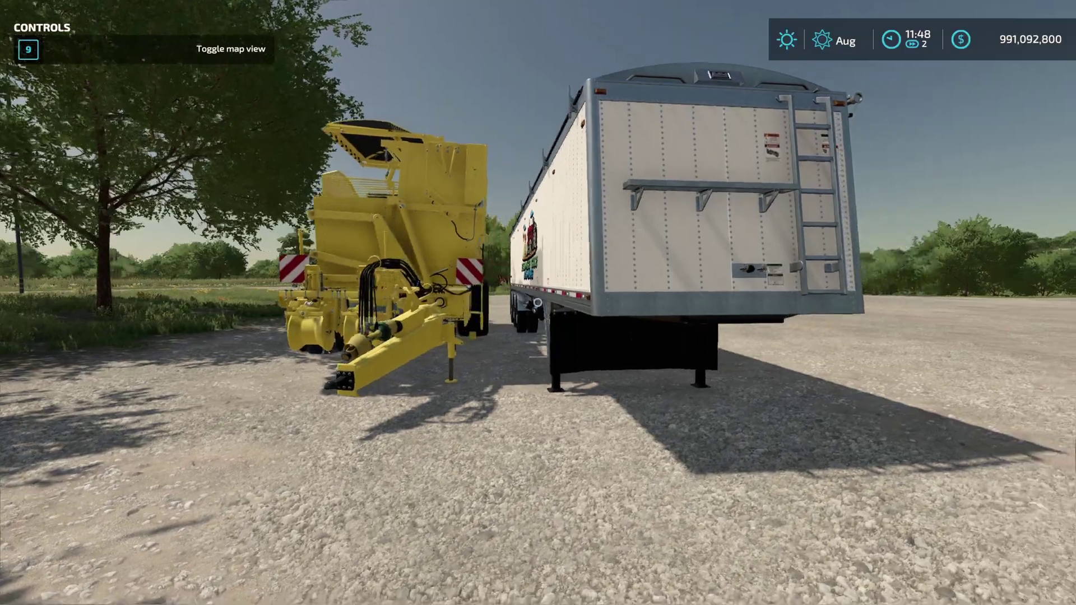
key(d)
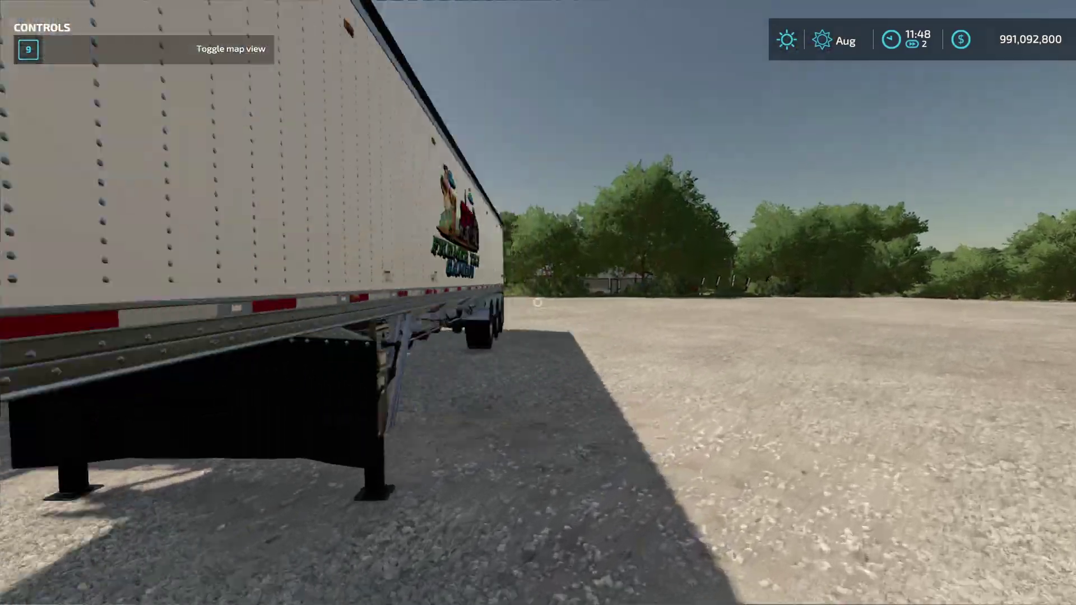
key(d)
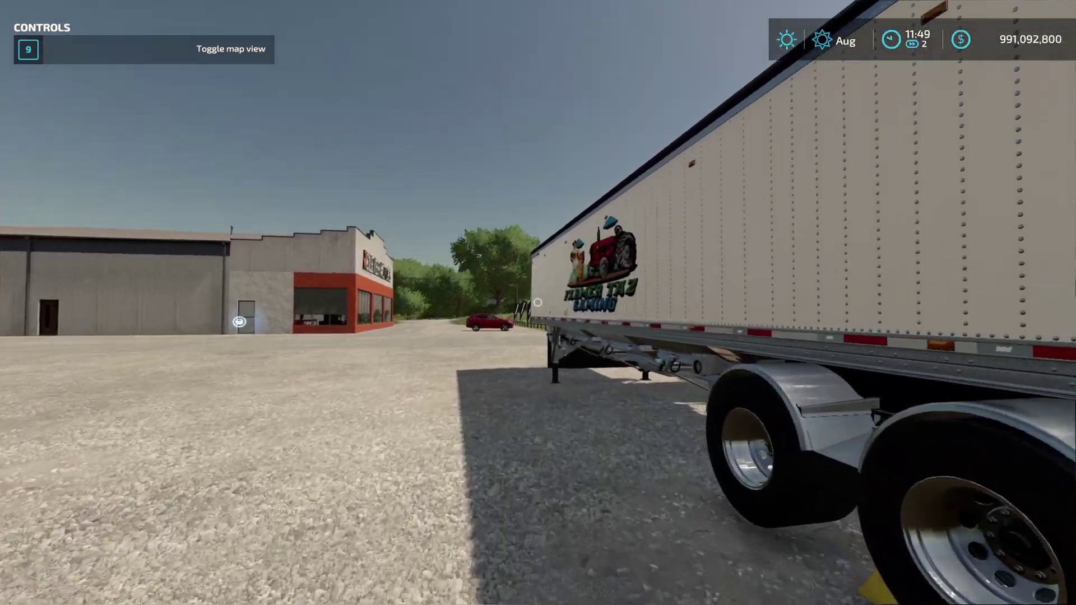
key(w)
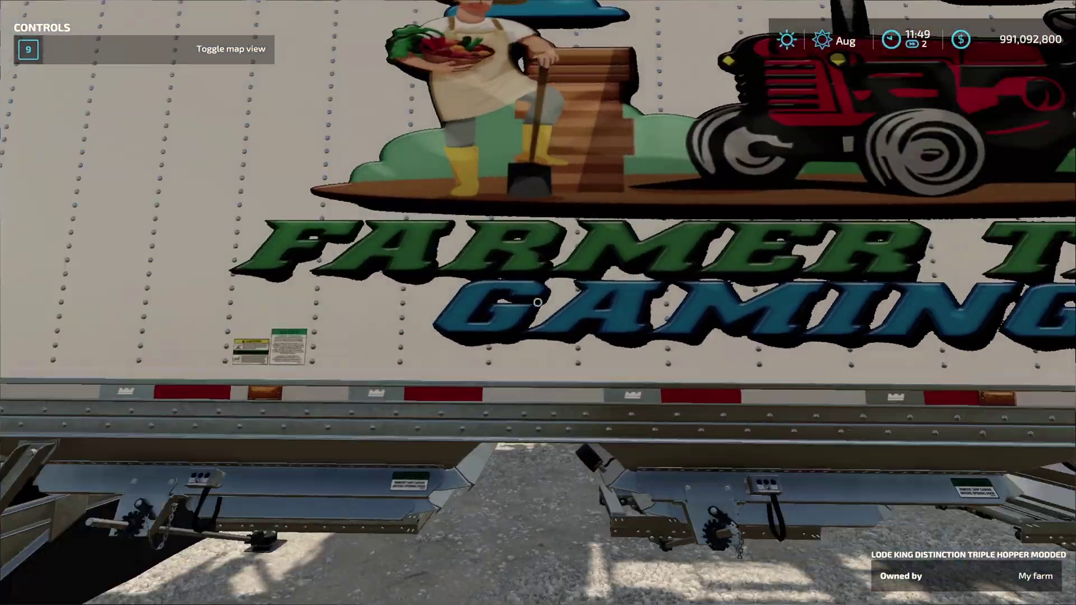
key(s)
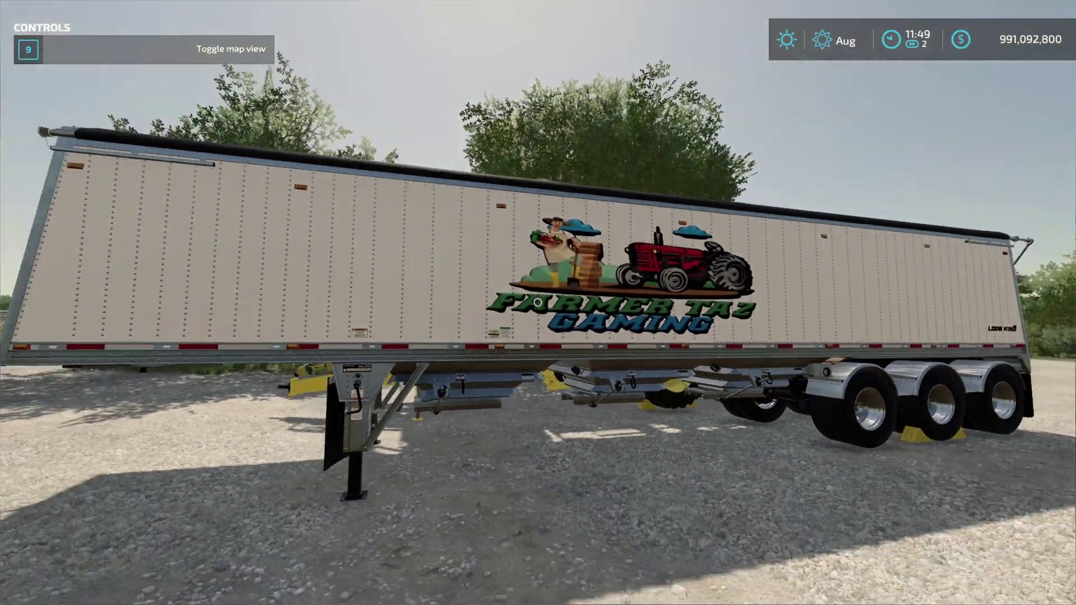
key(s)
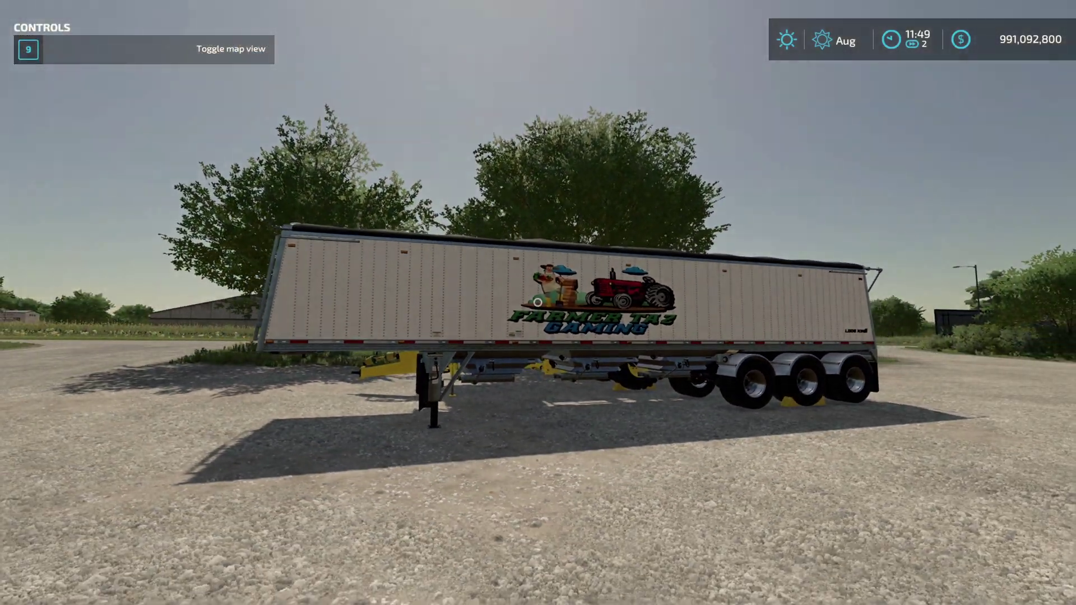
key(w)
key(a)
key(w)
key(a)
key(d)
key(w)
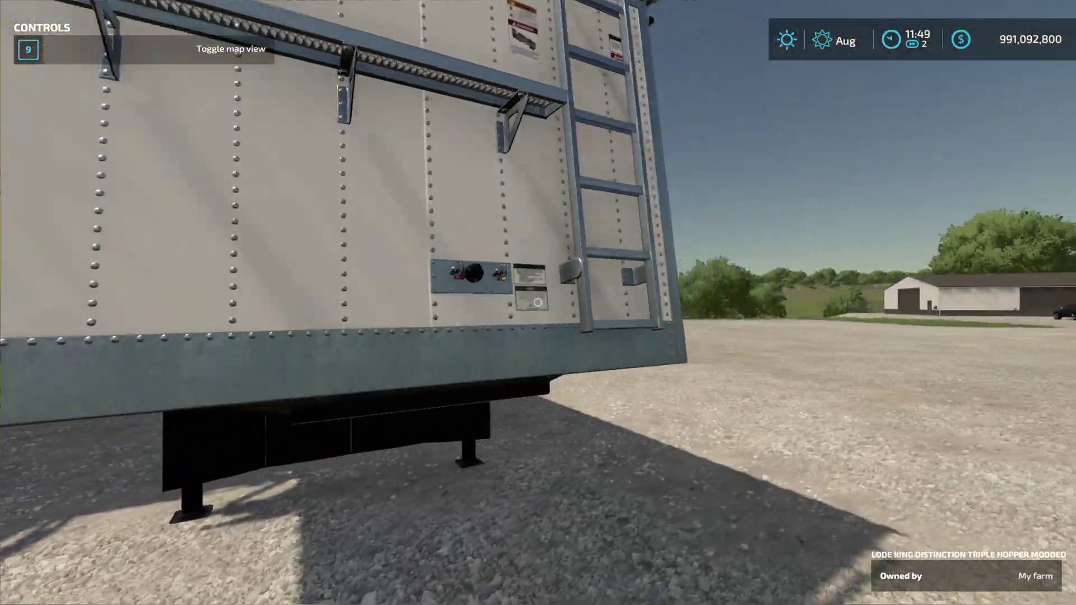
key(s)
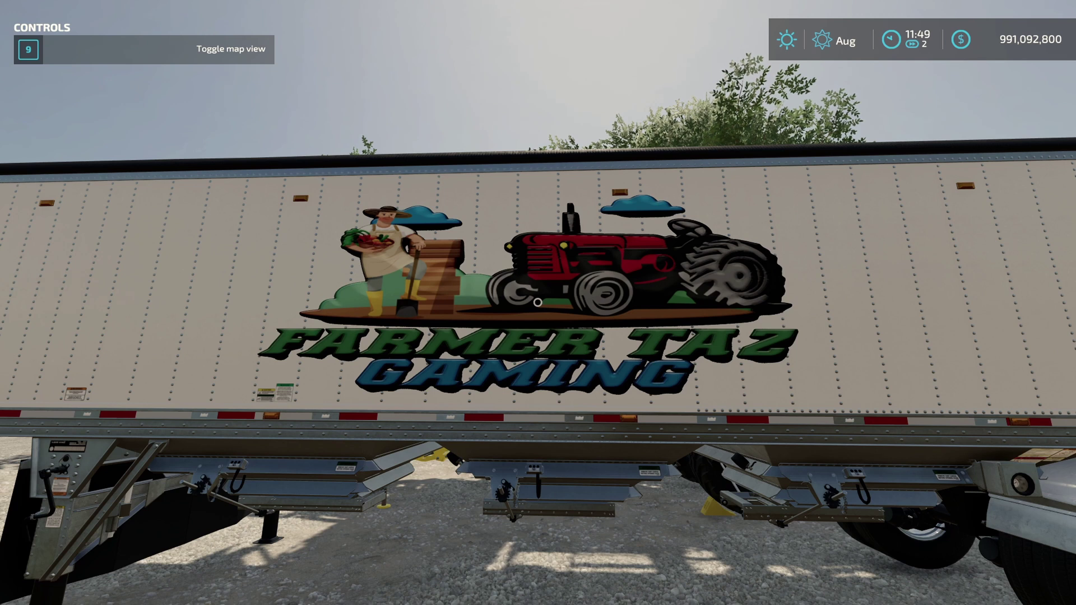
key(d)
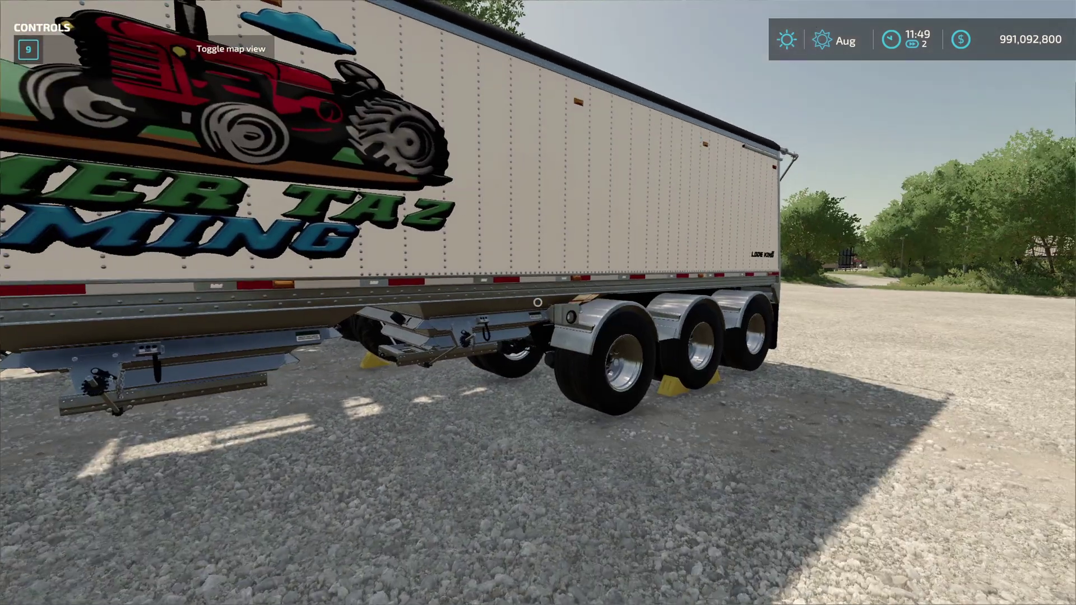
key(d)
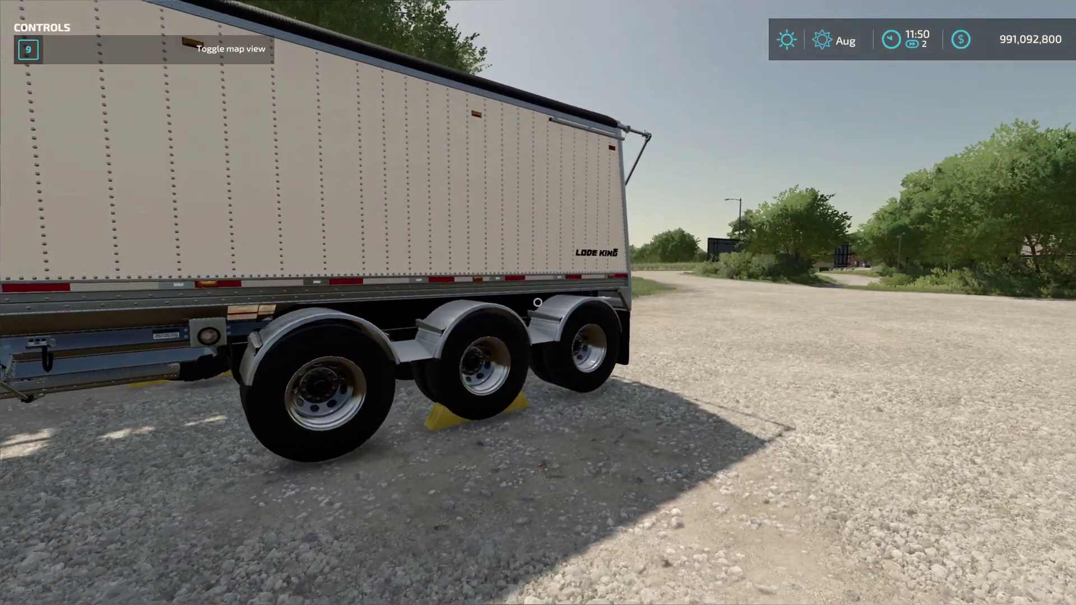